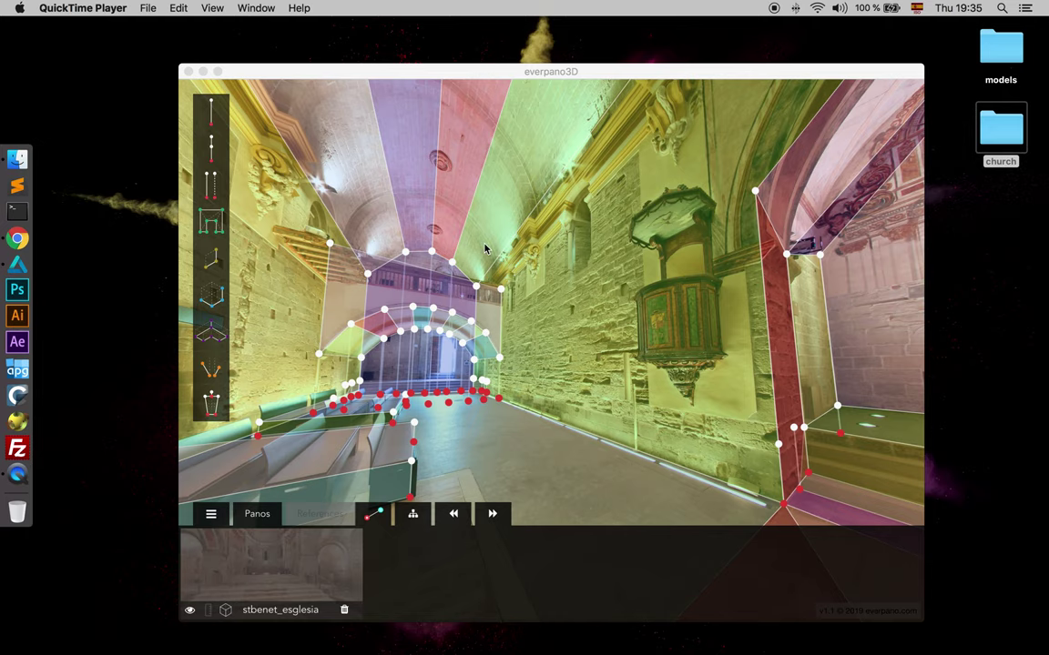
Look around the church panorama toward the pulpit wall, the apse and the vaulted ceiling.
{"action": "left_click", "coordinate": [587, 226]}
{"action": "left_click_drag", "start_coordinate": [503, 222], "coordinate": [405, 358]}
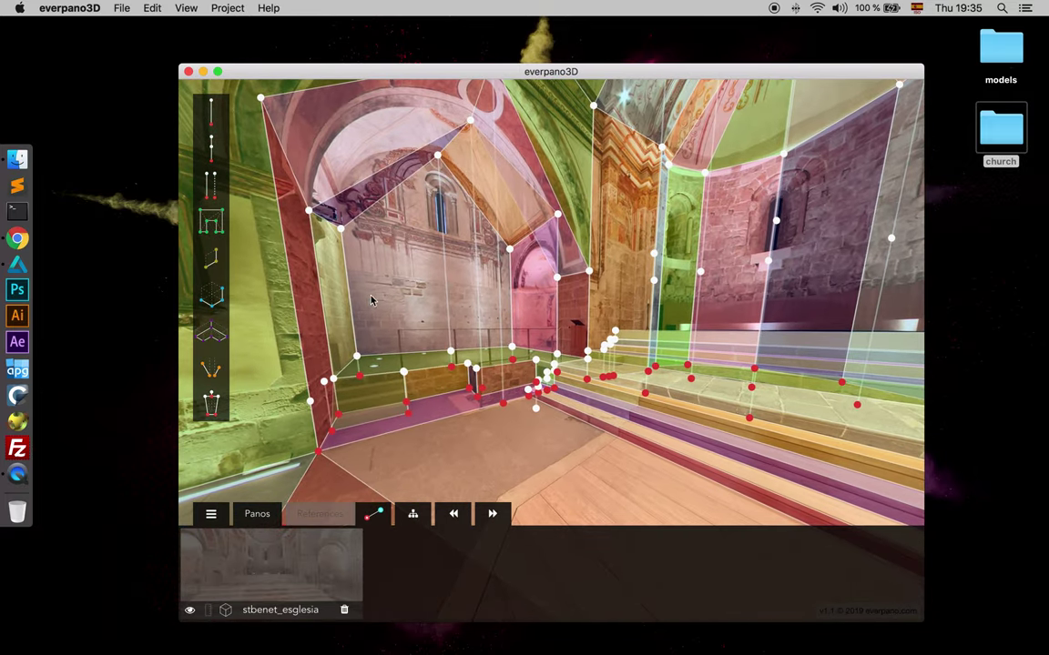
{"action": "left_click_drag", "start_coordinate": [371, 300], "coordinate": [438, 362]}
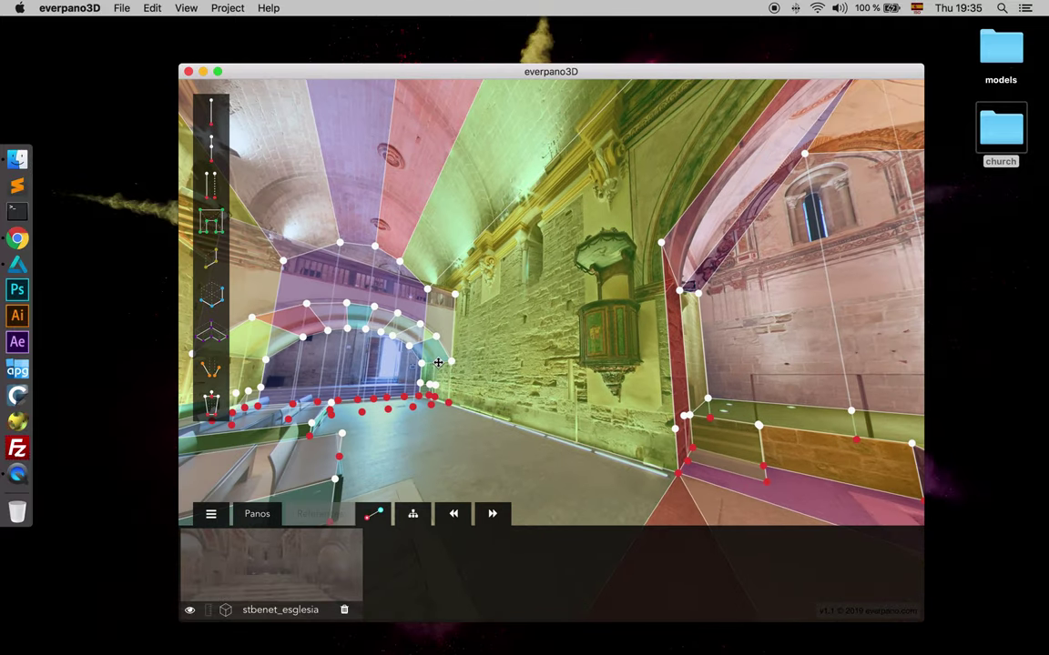
{"action": "left_click_drag", "start_coordinate": [511, 342], "coordinate": [518, 319]}
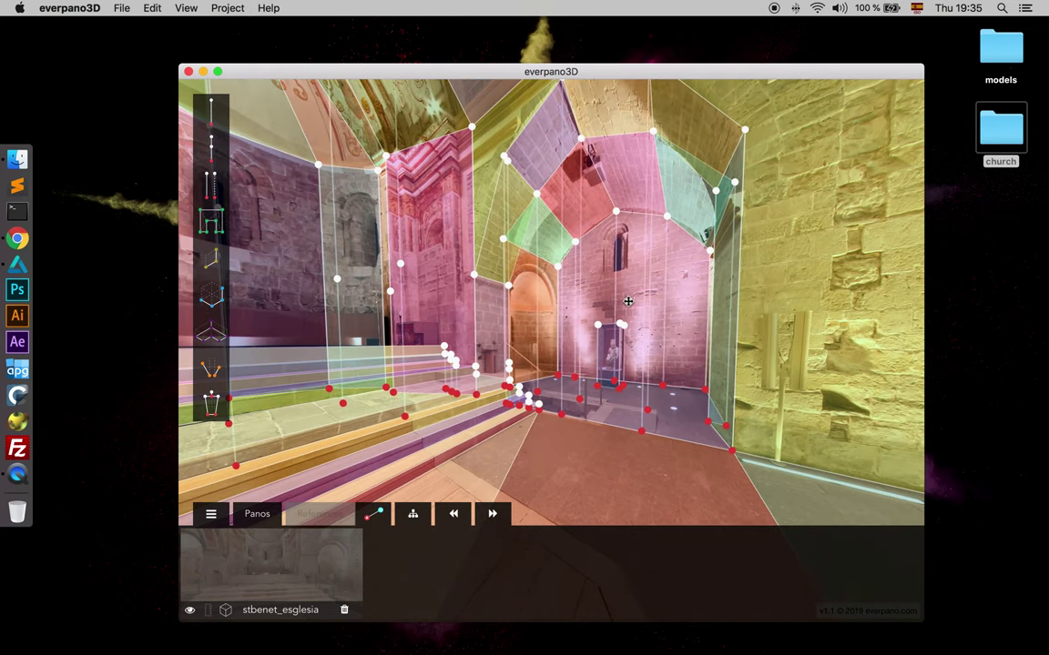
{"action": "left_click_drag", "start_coordinate": [628, 301], "coordinate": [547, 286]}
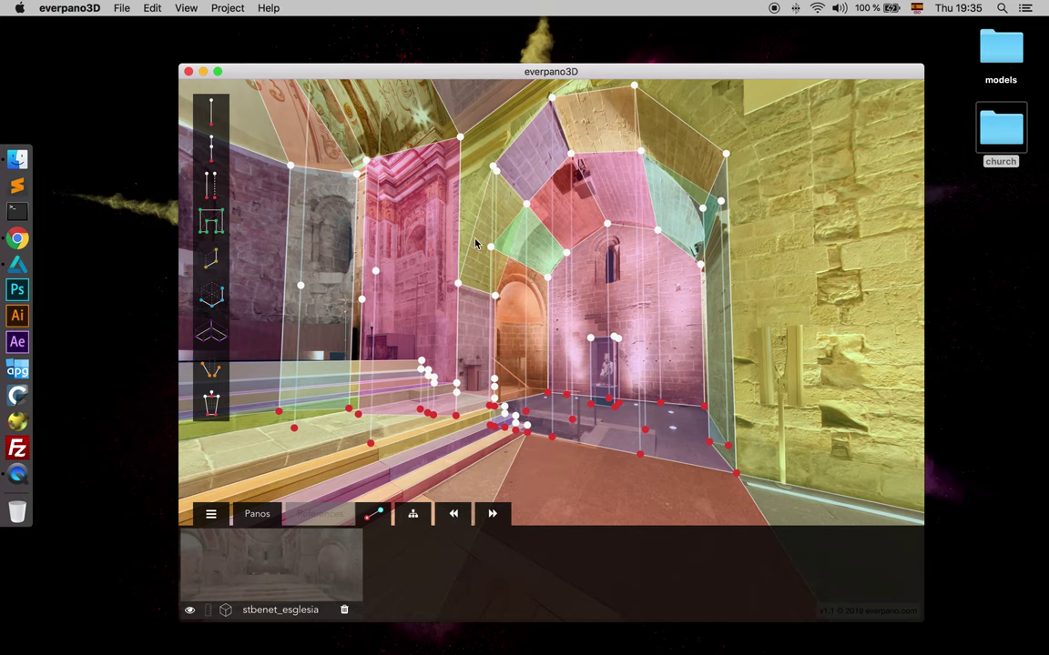
{"action": "left_click_drag", "start_coordinate": [601, 305], "coordinate": [621, 217]}
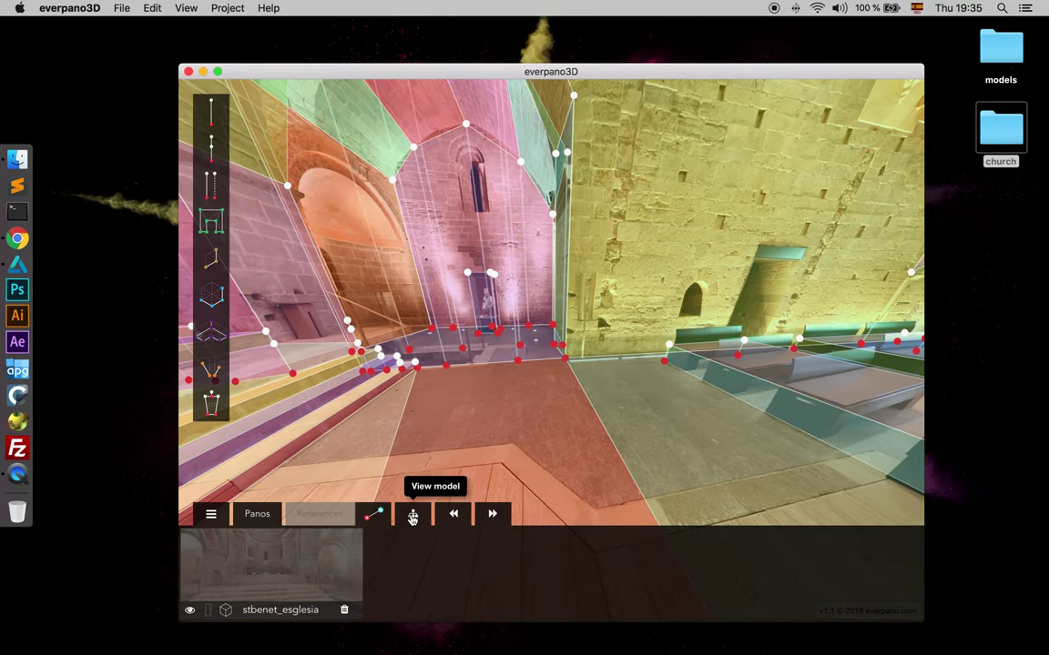
Check the whole-model overview, then tilt the preview between ceiling and floor and close it.
{"action": "left_click", "coordinate": [413, 516]}
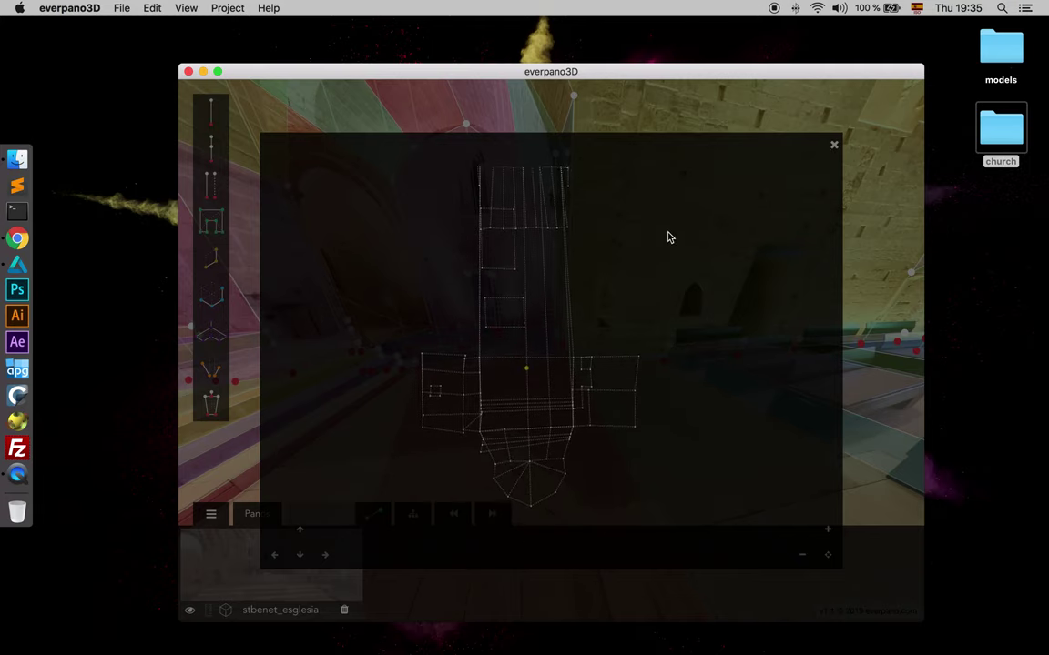
{"action": "left_click", "coordinate": [833, 148]}
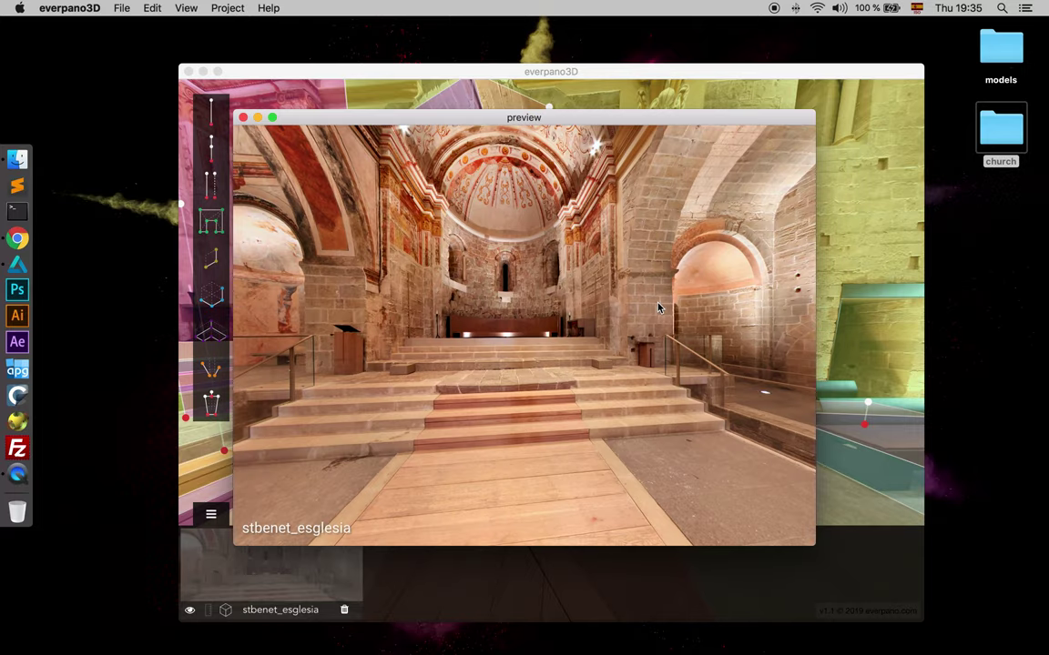
{"action": "left_click_drag", "start_coordinate": [659, 309], "coordinate": [600, 353]}
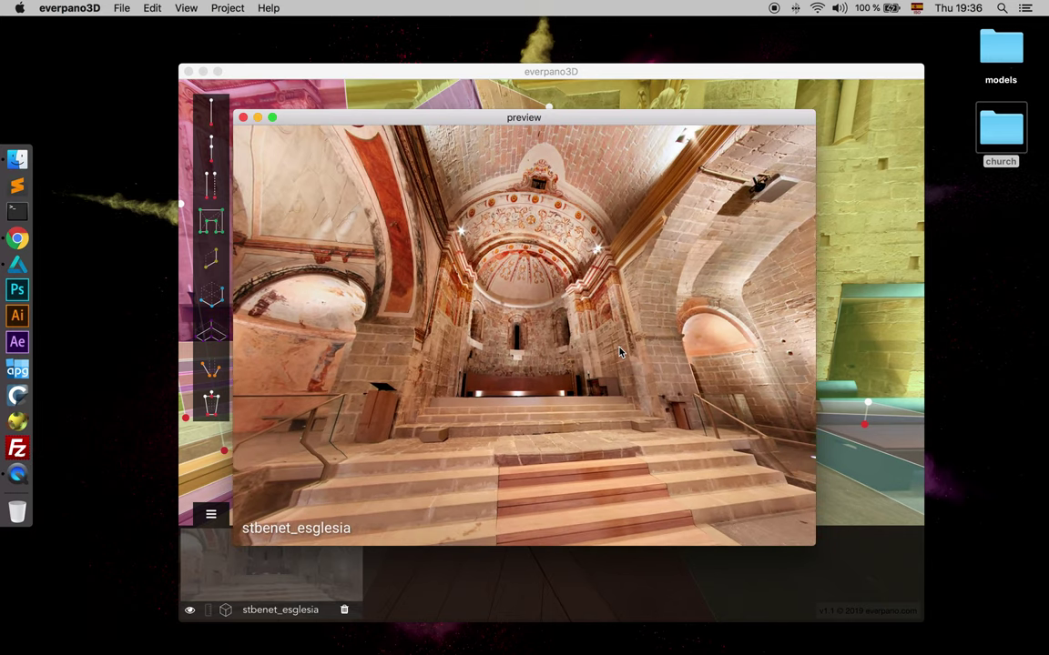
{"action": "left_click_drag", "start_coordinate": [470, 360], "coordinate": [488, 286]}
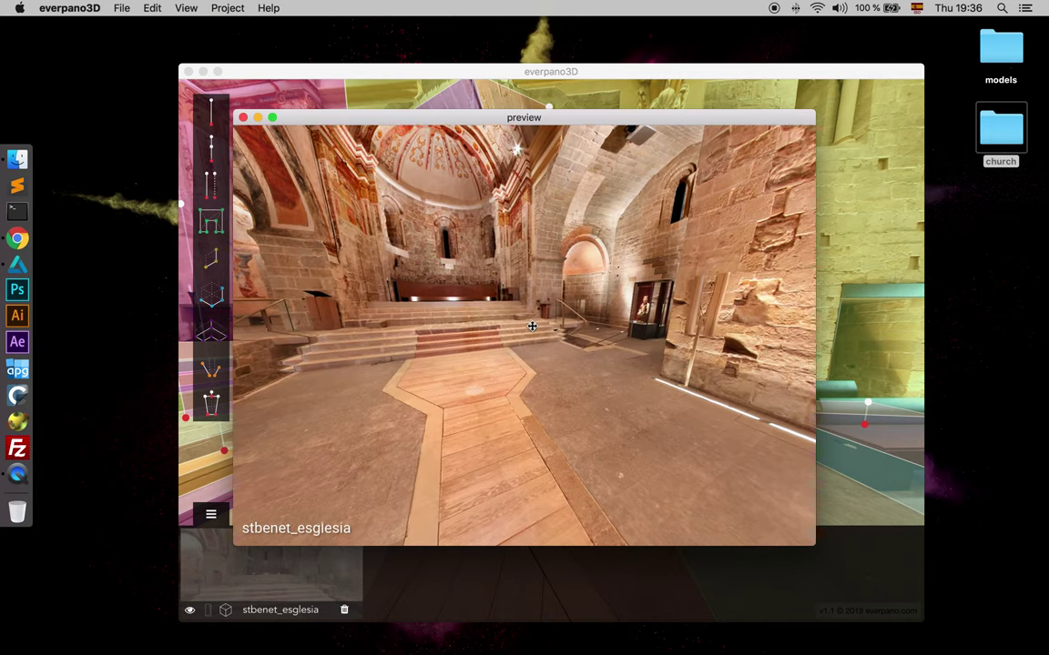
{"action": "left_click", "coordinate": [243, 119]}
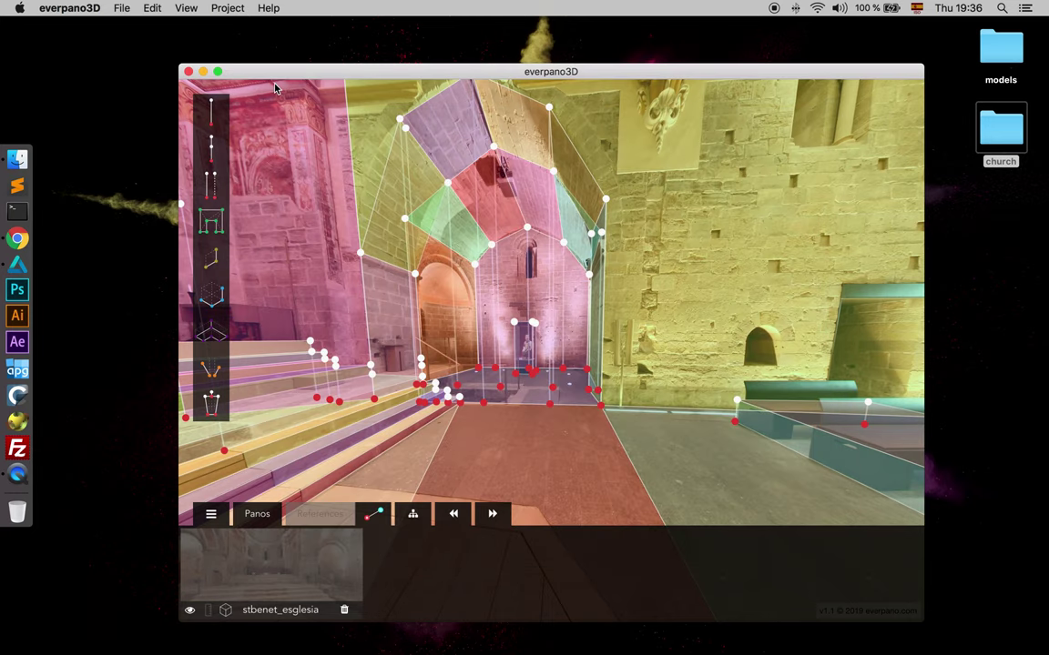
Open the project's Render Settings and read the info tips for depth and stl.
{"action": "left_click", "coordinate": [227, 8]}
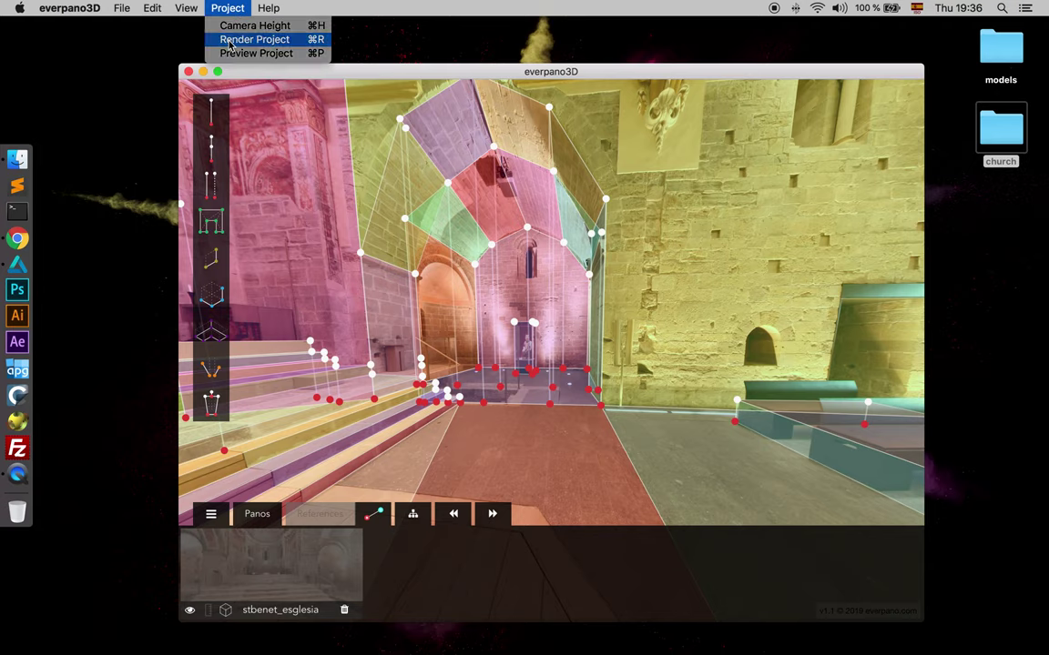
{"action": "left_click", "coordinate": [231, 41]}
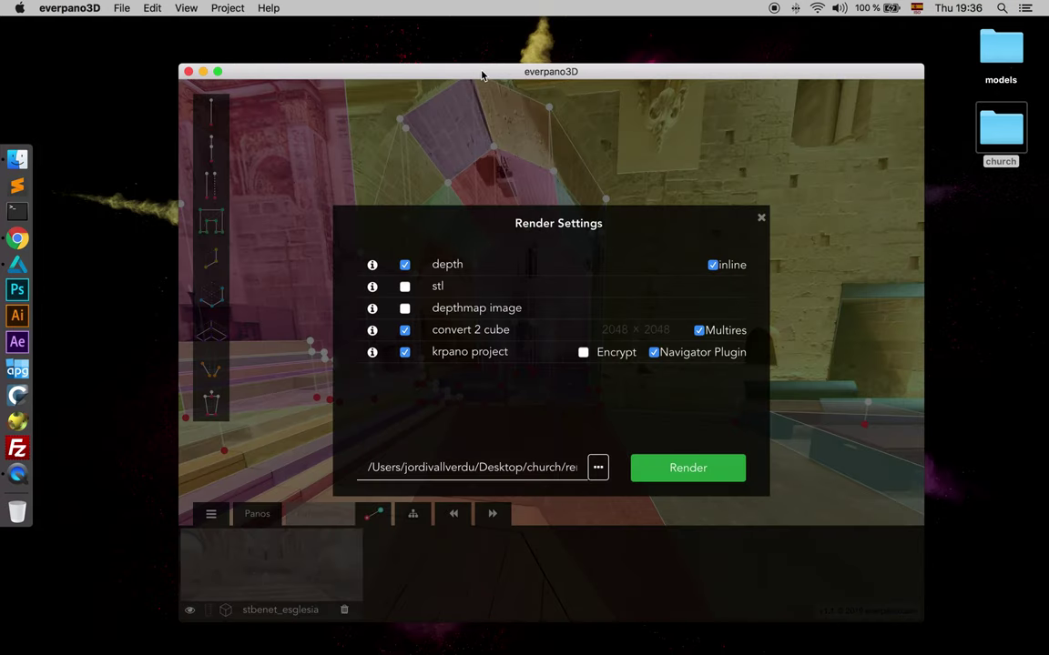
{"action": "left_click_drag", "start_coordinate": [482, 76], "coordinate": [476, 73]}
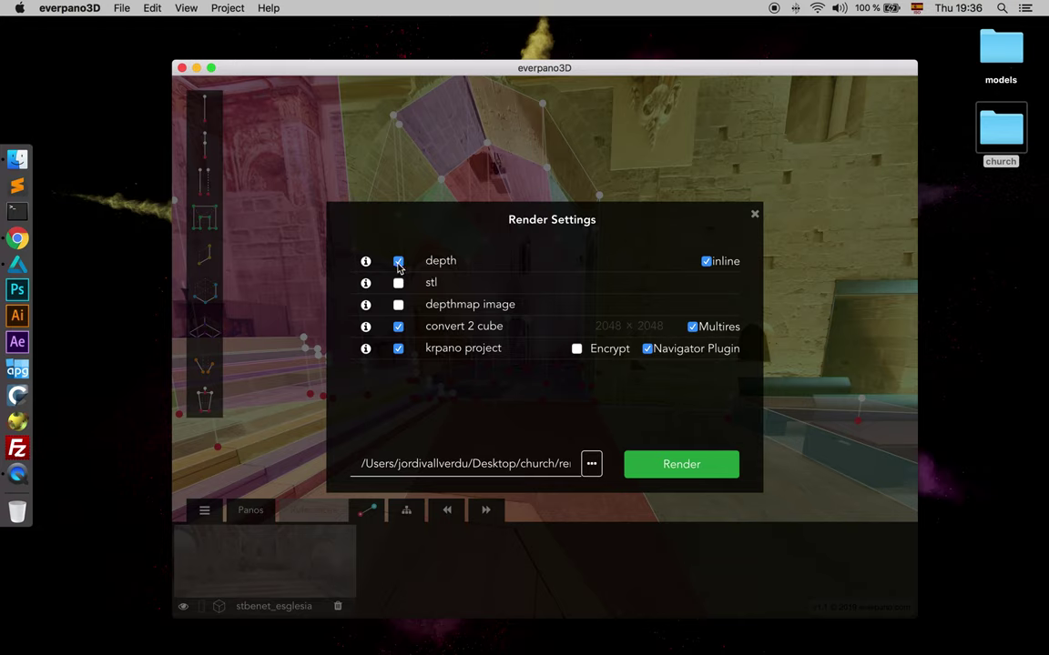
{"action": "mouse_move", "coordinate": [367, 264]}
{"action": "mouse_move", "coordinate": [369, 286]}
Add the depthmap image, turn off Multires, set a 2048 × 2048 cube, and toggle Encrypt.
{"action": "left_click", "coordinate": [398, 306]}
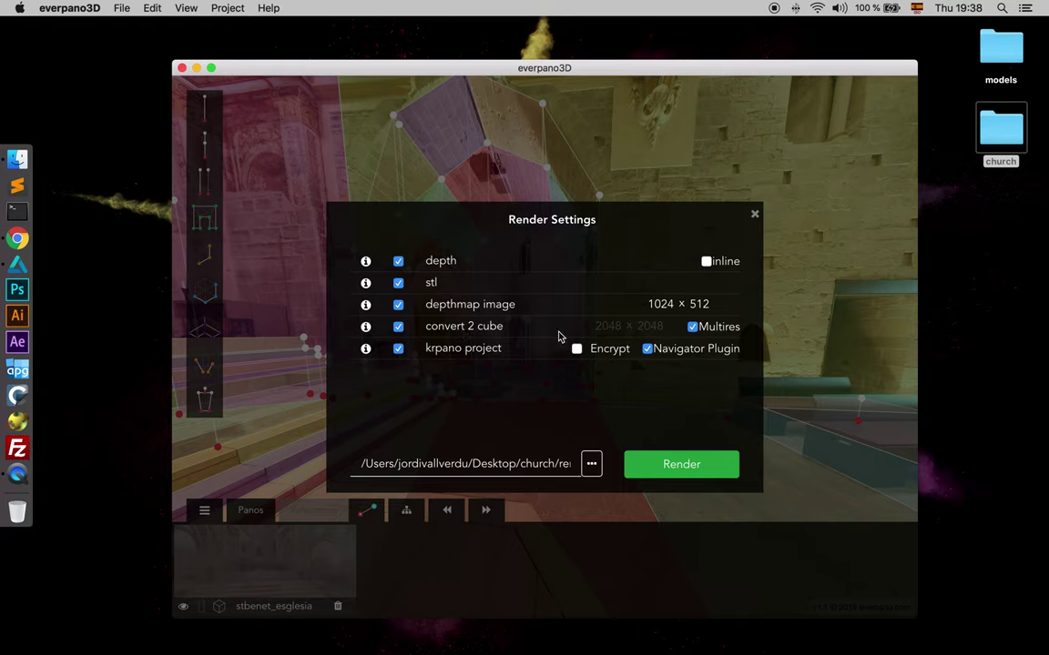
{"action": "left_click", "coordinate": [693, 326]}
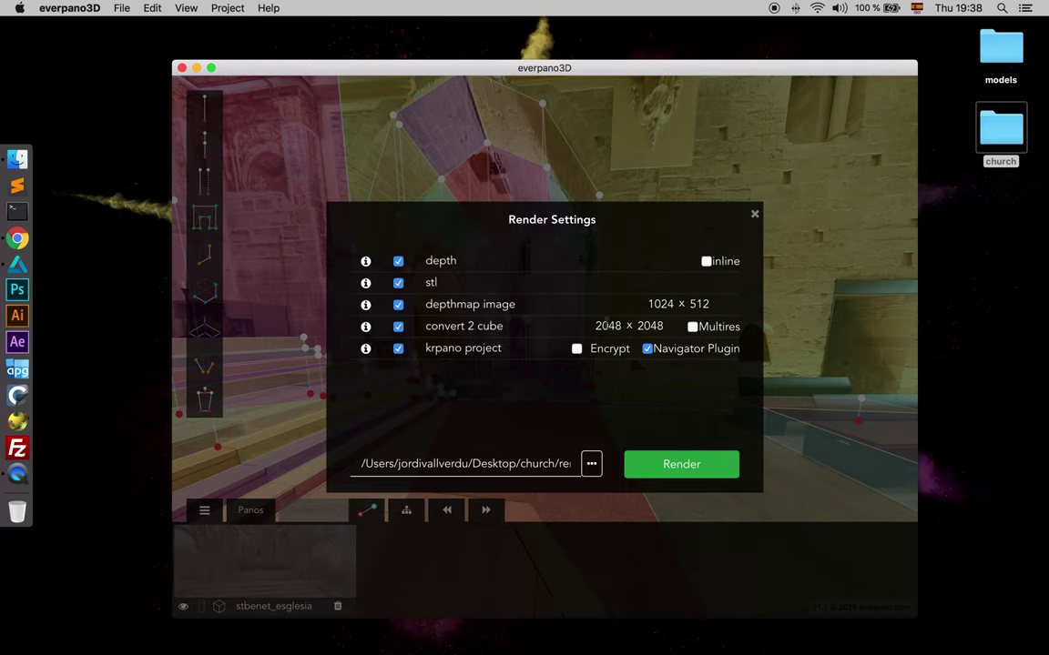
{"action": "double_click", "coordinate": [600, 326]}
{"action": "type", "text": "1024"}
{"action": "key", "text": "Tab"}
{"action": "type", "text": "1024"}
{"action": "double_click", "coordinate": [605, 326]}
{"action": "type", "text": "2048"}
{"action": "key", "text": "Return"}
{"action": "left_click", "coordinate": [620, 326]}
{"action": "left_click", "coordinate": [576, 349]}
Re-enable Multires cubes, review the render output folder path, and start the render.
{"action": "left_click_drag", "start_coordinate": [580, 73], "coordinate": [571, 68]}
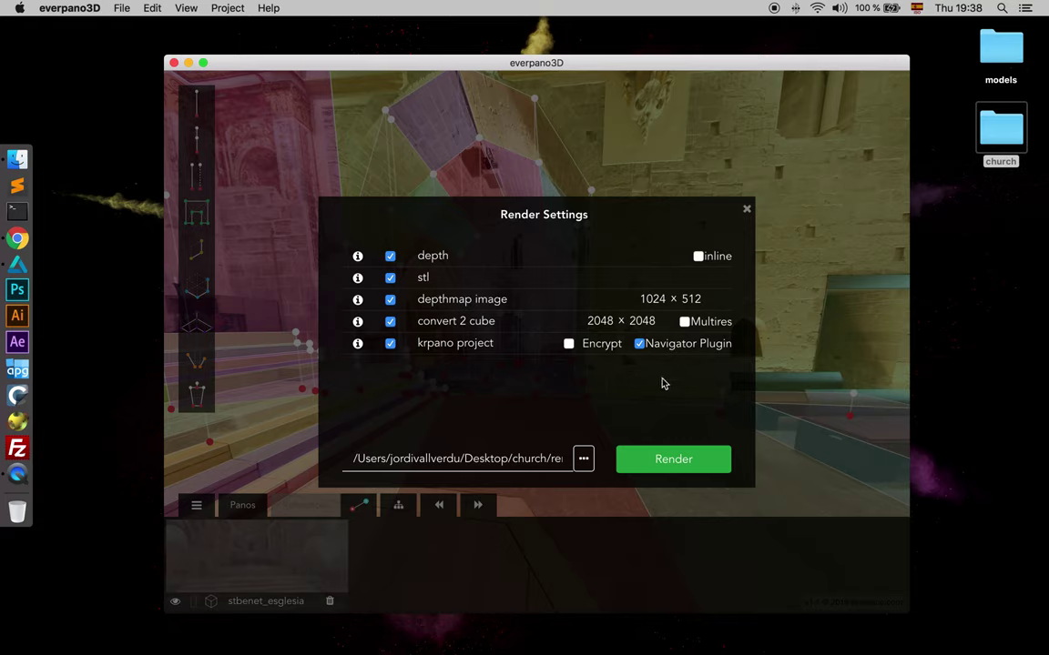
{"action": "left_click_drag", "start_coordinate": [536, 459], "coordinate": [614, 474]}
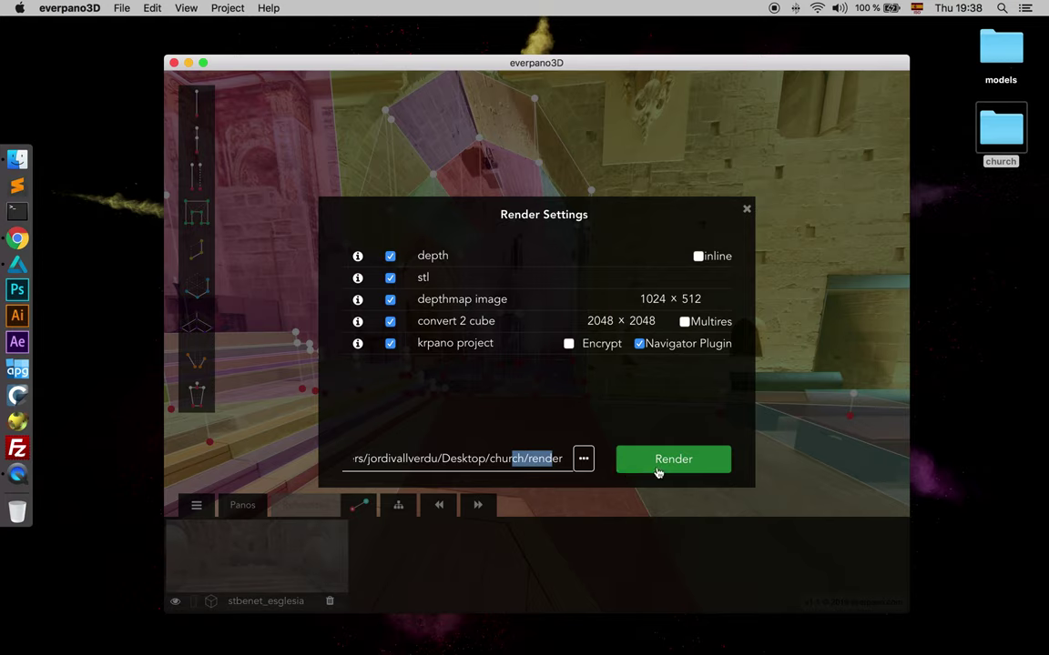
{"action": "left_click", "coordinate": [684, 322]}
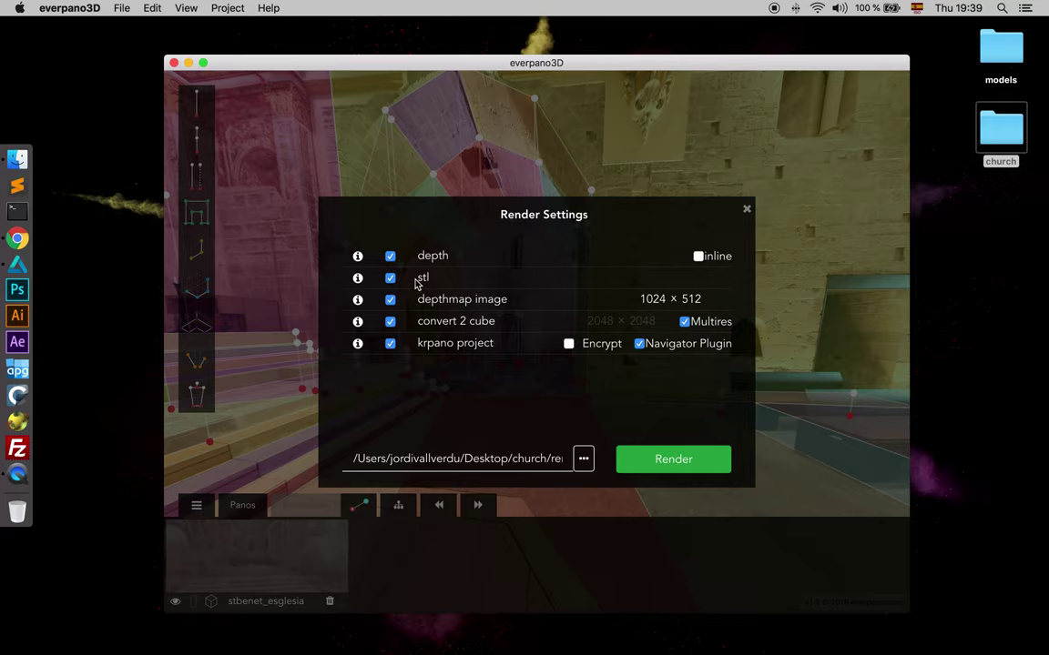
{"action": "left_click", "coordinate": [644, 459]}
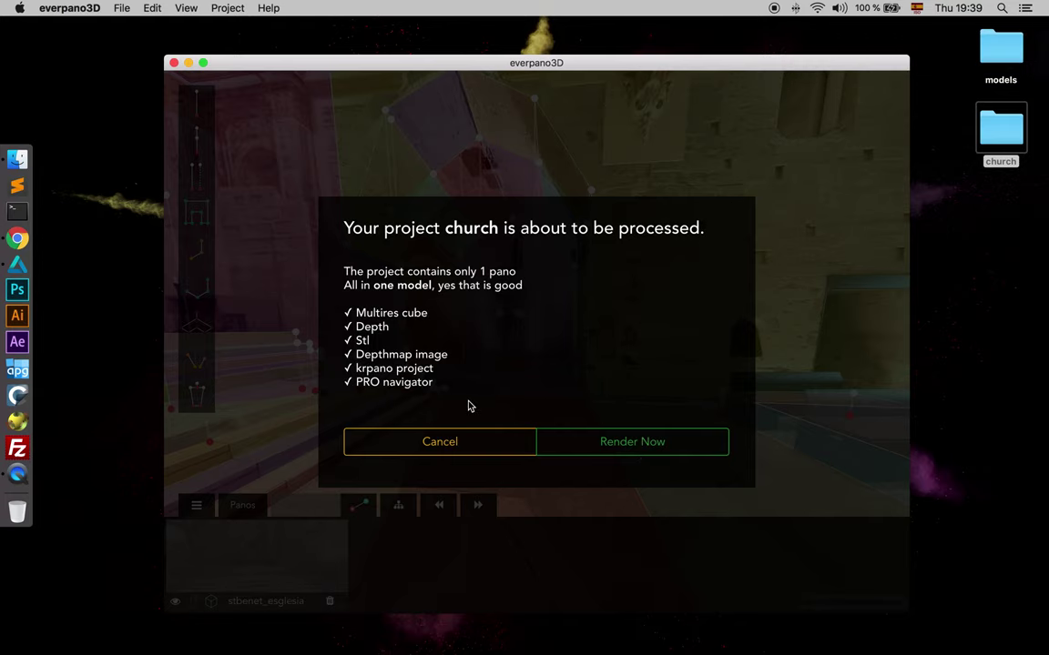
Confirm Render Now for the church project and open the church folder on the desktop.
{"action": "left_click", "coordinate": [603, 443]}
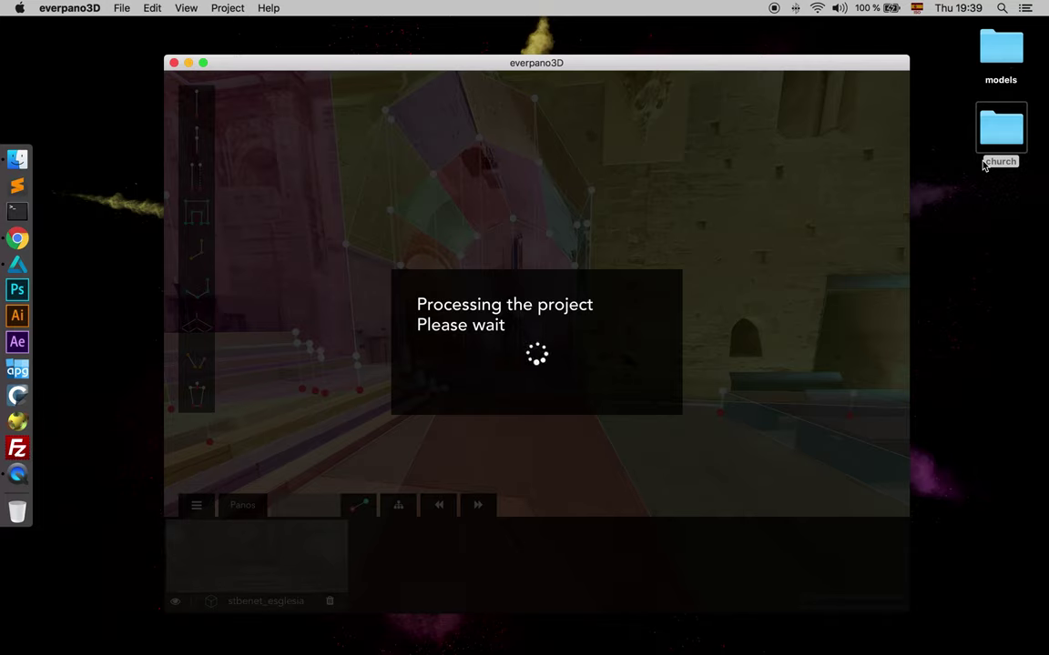
{"action": "double_click", "coordinate": [990, 137]}
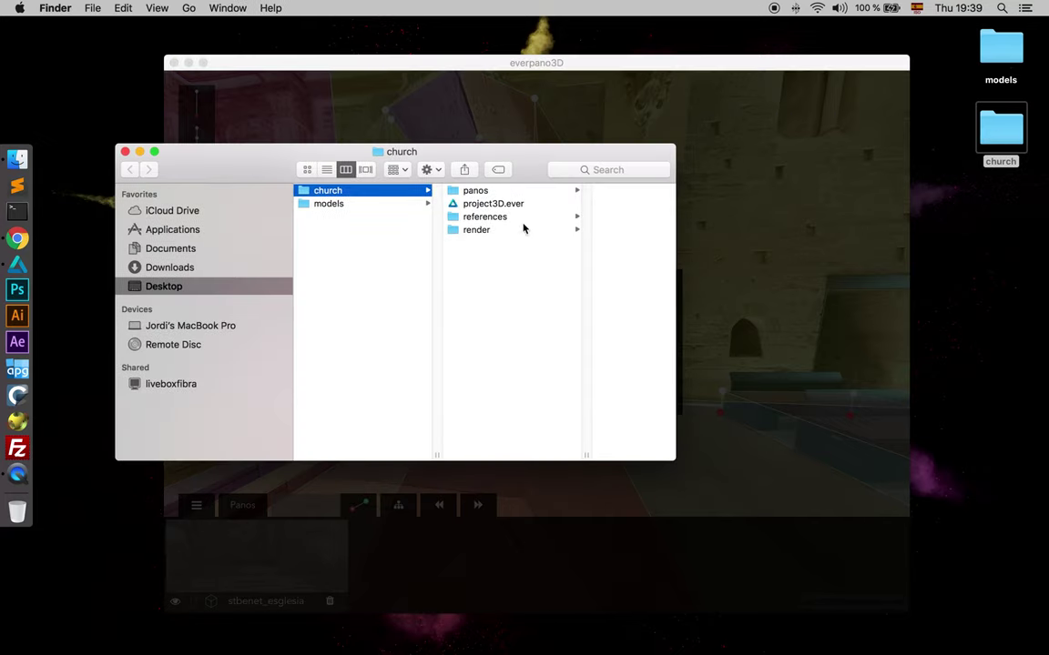
Open the render folder in Finder, then reposition and enlarge the Finder window.
{"action": "left_click", "coordinate": [516, 228]}
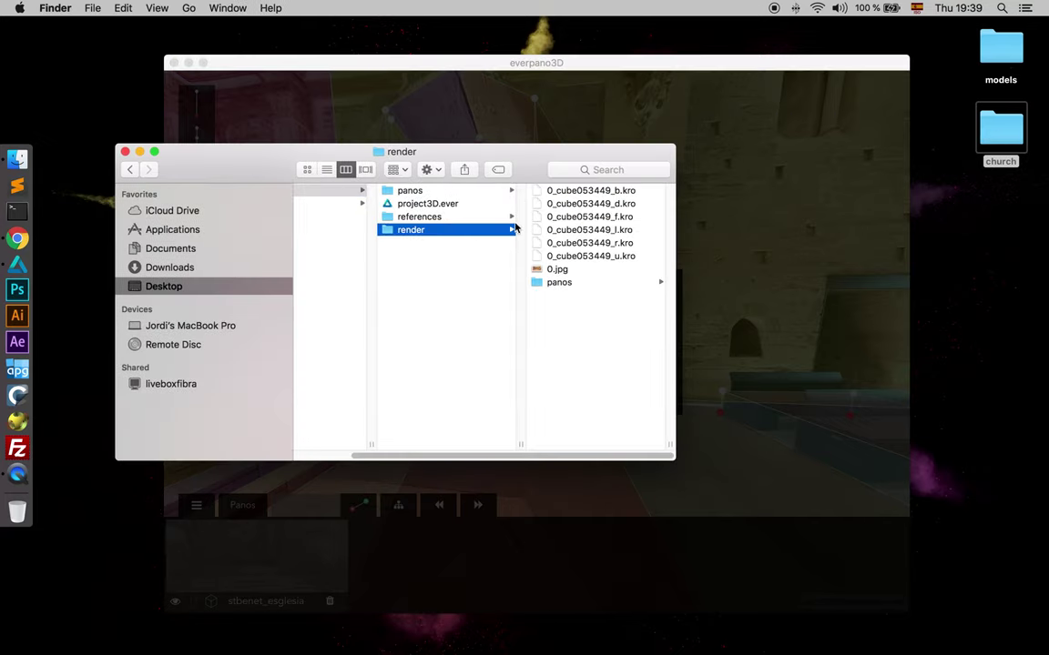
{"action": "left_click_drag", "start_coordinate": [528, 169], "coordinate": [882, 228]}
{"action": "left_click_drag", "start_coordinate": [533, 223], "coordinate": [562, 199]}
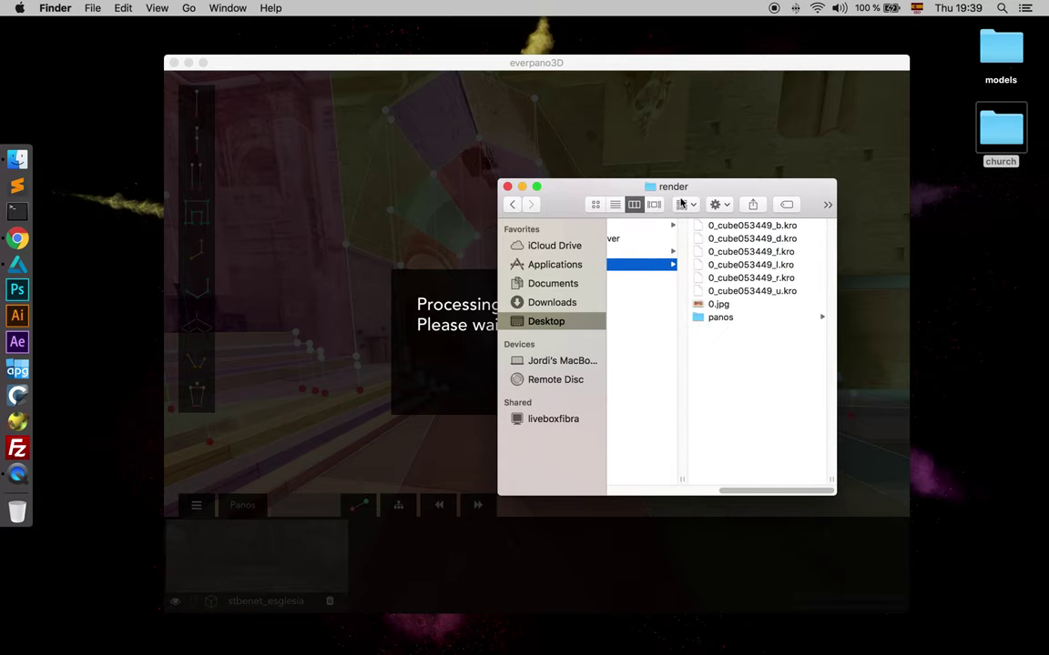
{"action": "left_click_drag", "start_coordinate": [716, 200], "coordinate": [832, 194]}
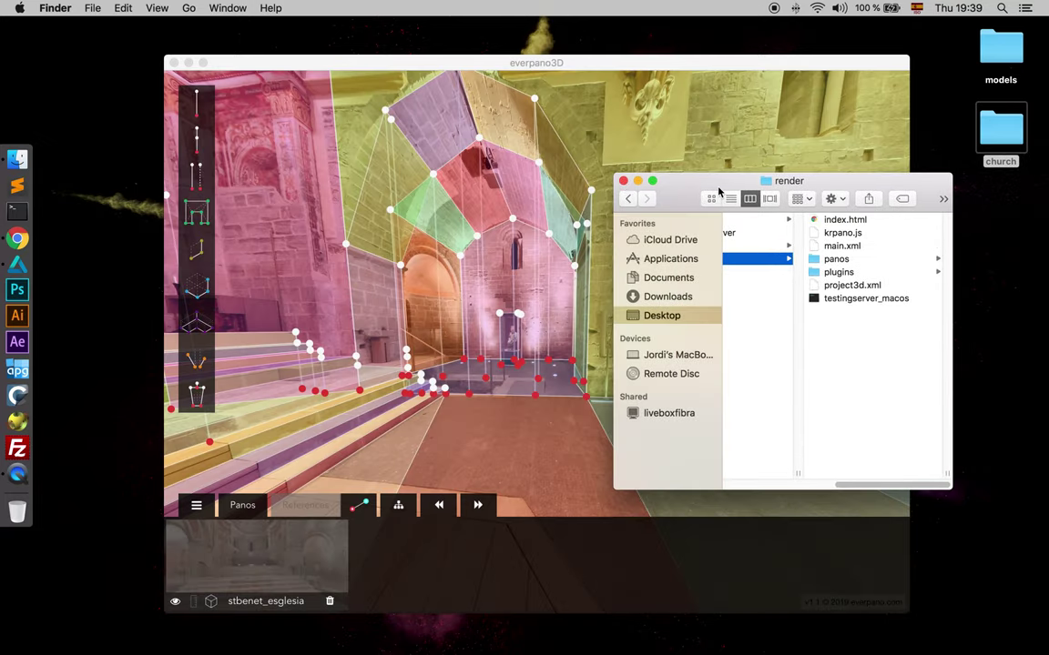
{"action": "left_click_drag", "start_coordinate": [719, 193], "coordinate": [430, 142]}
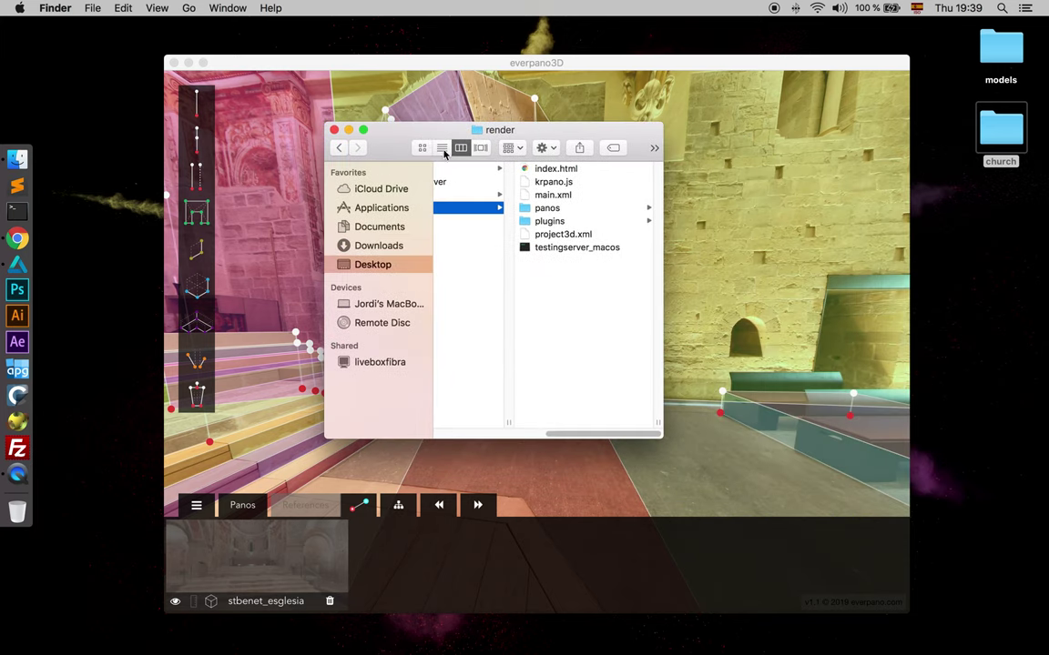
{"action": "double_click", "coordinate": [508, 422]}
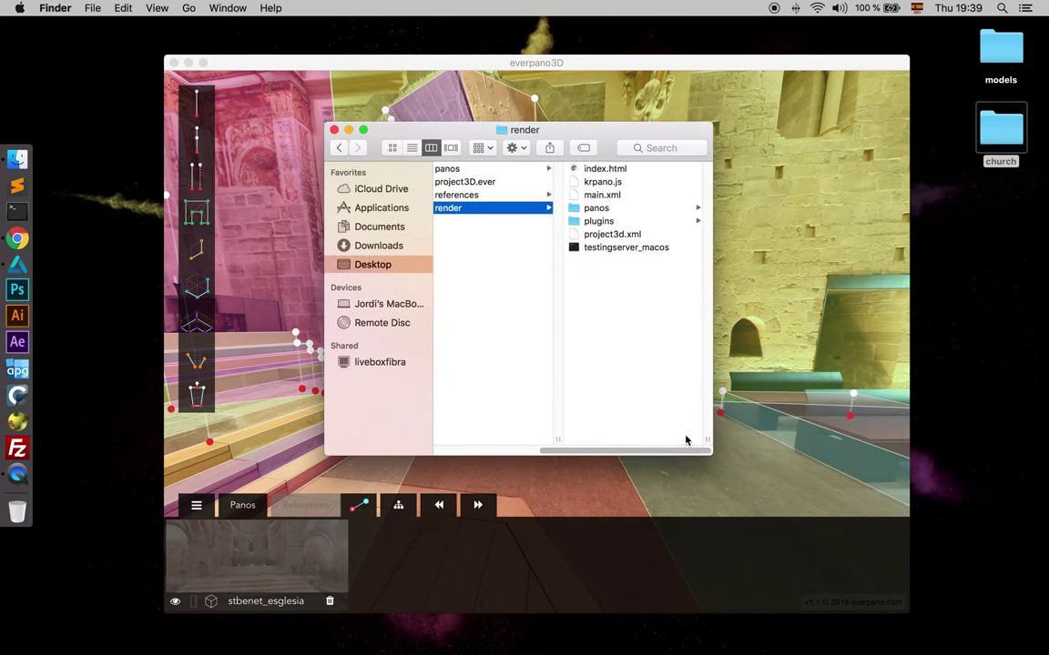
Preview 0.depth, 0.stl and 0.tif in panos/0.tiles, then open render's main.xml in Sublime Text.
{"action": "left_click", "coordinate": [594, 210]}
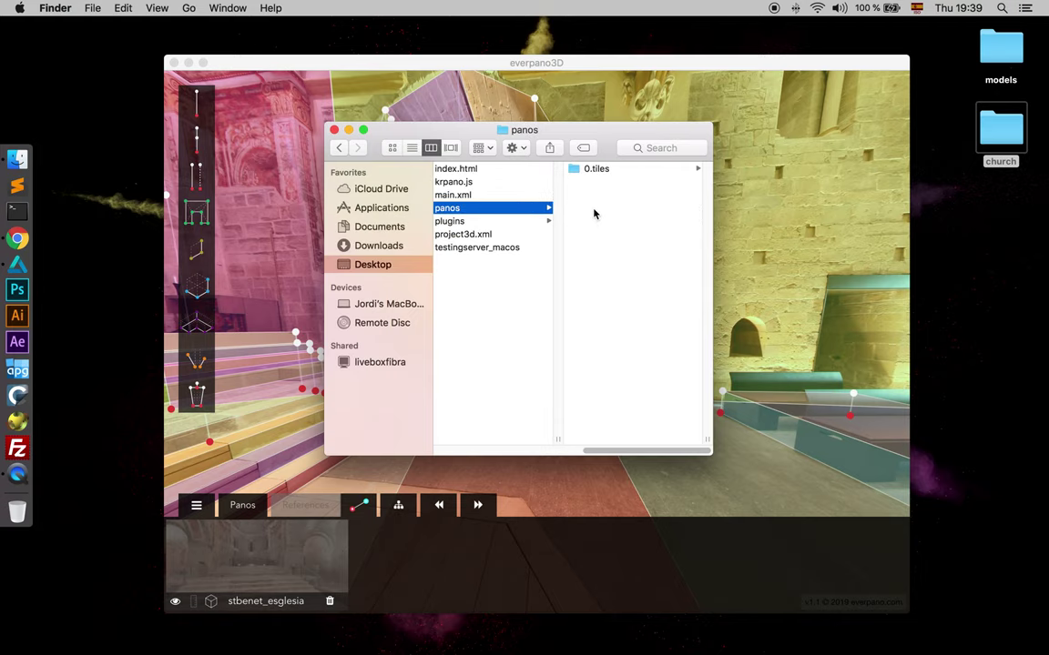
{"action": "left_click", "coordinate": [597, 170]}
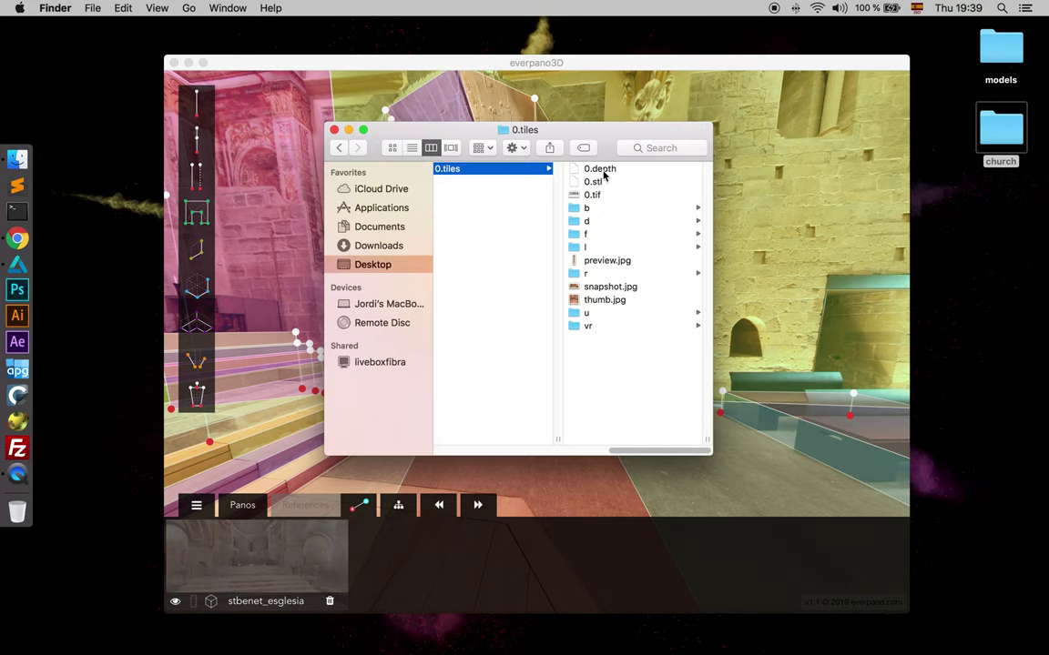
{"action": "left_click", "coordinate": [601, 170]}
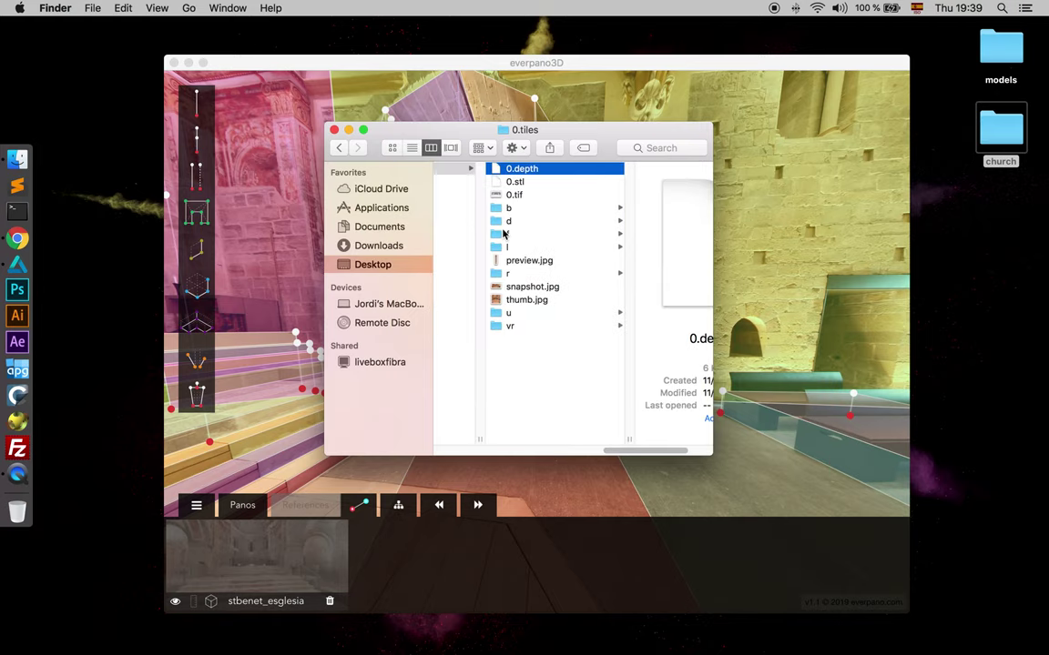
{"action": "left_click", "coordinate": [520, 183]}
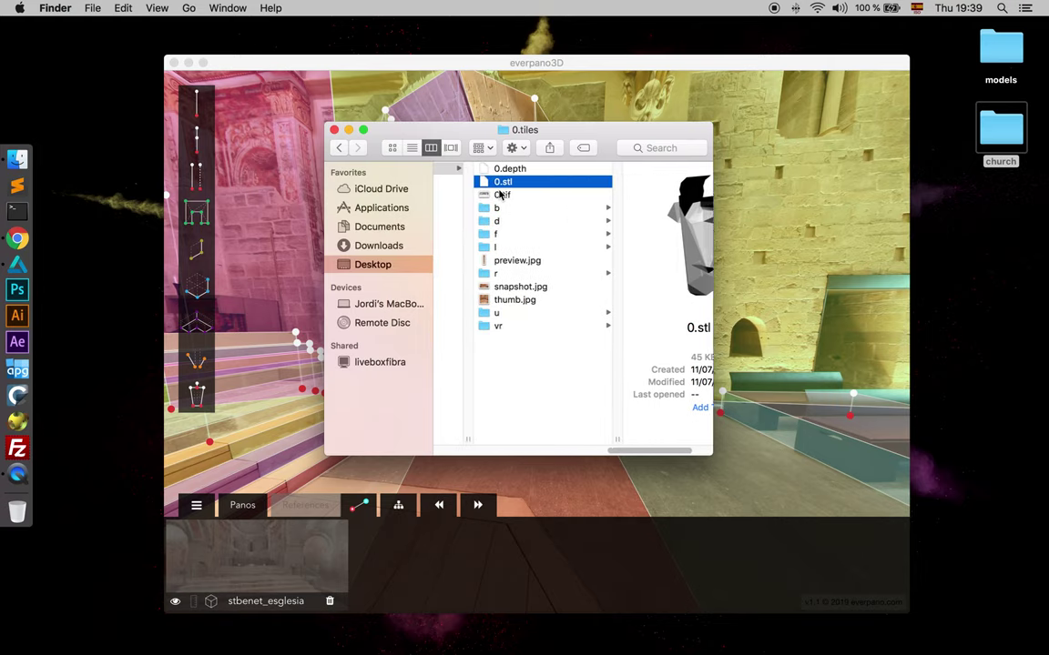
{"action": "left_click", "coordinate": [500, 196]}
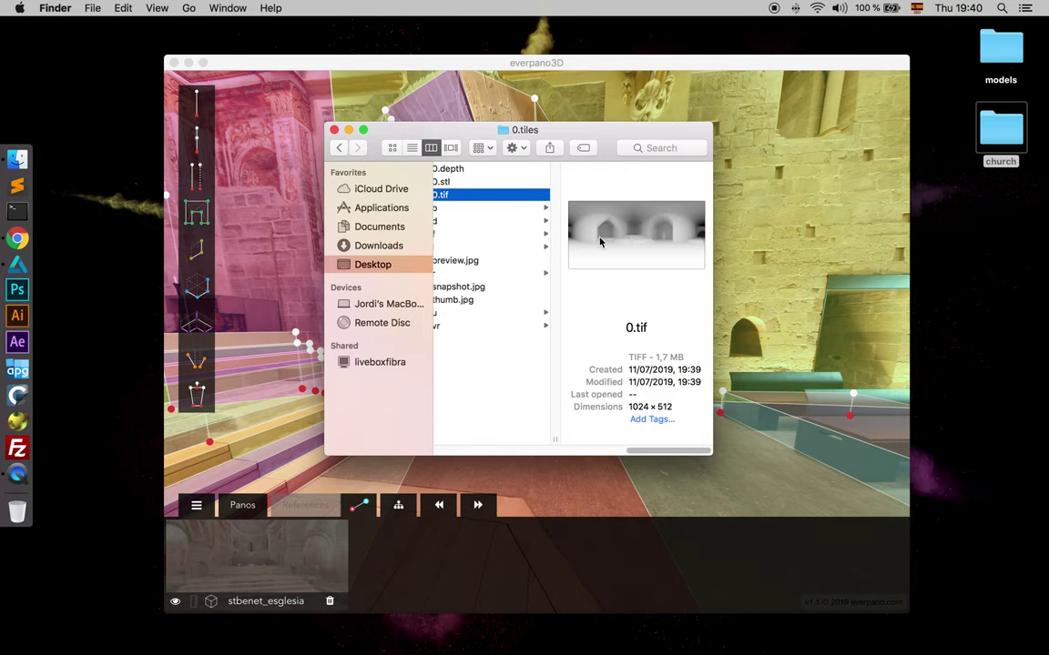
{"action": "scroll", "coordinate": [537, 234], "scroll_direction": "left", "scroll_amount": 3}
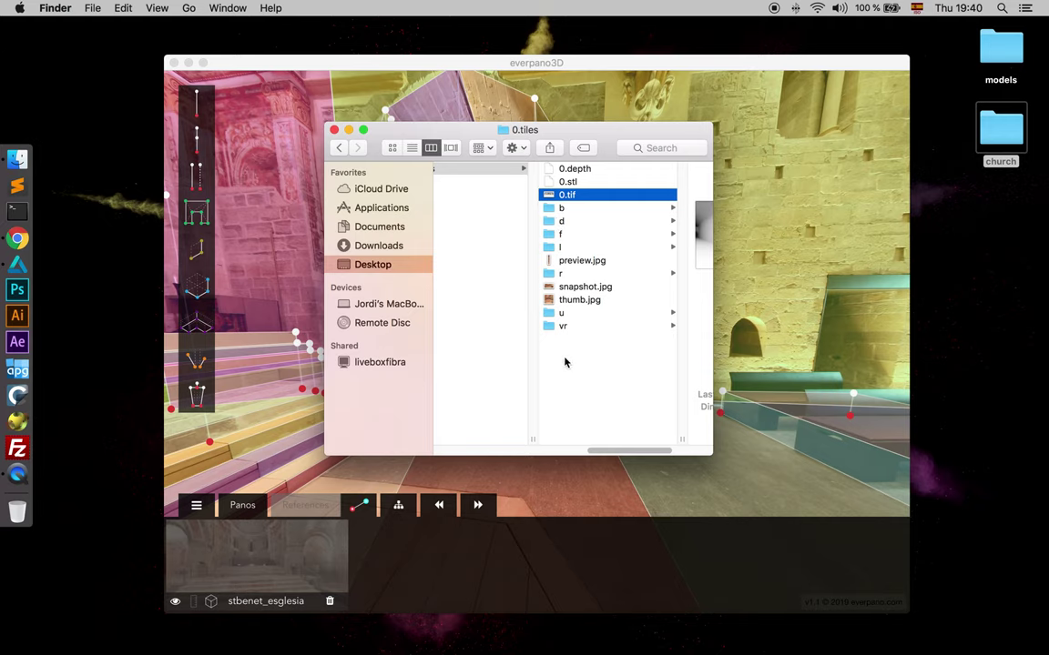
{"action": "scroll", "coordinate": [569, 326], "scroll_direction": "left", "scroll_amount": 5}
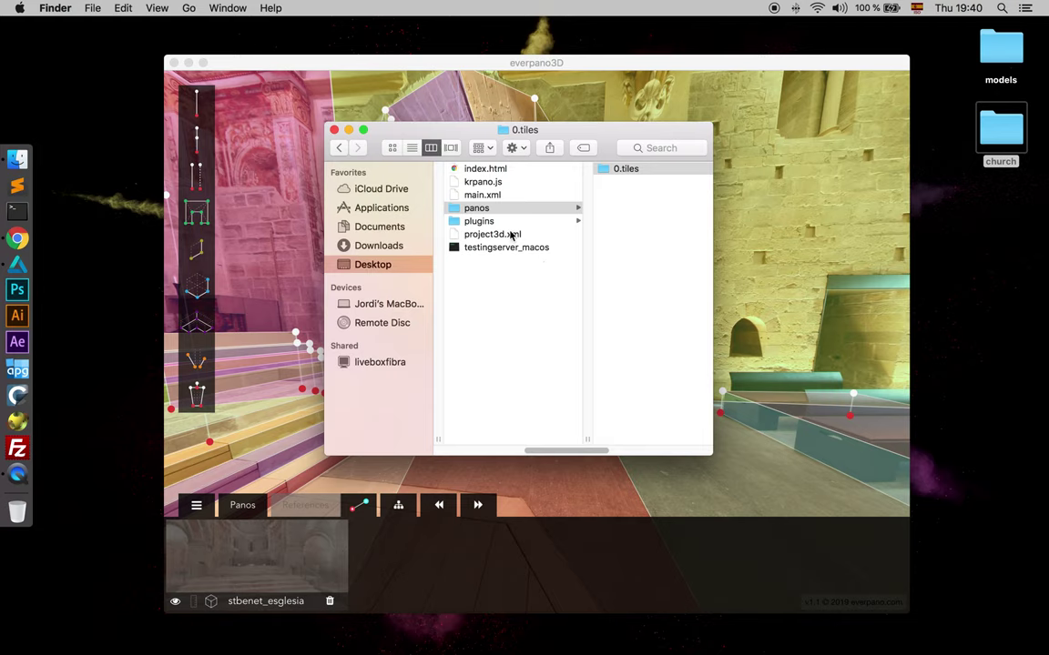
{"action": "left_click", "coordinate": [485, 196]}
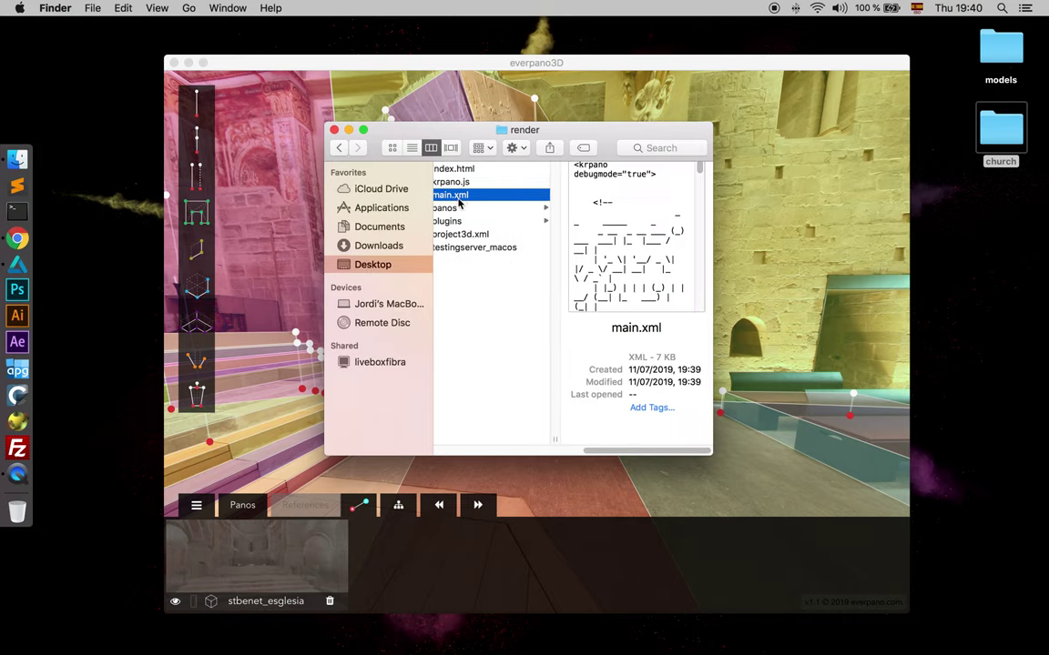
{"action": "double_click", "coordinate": [461, 197]}
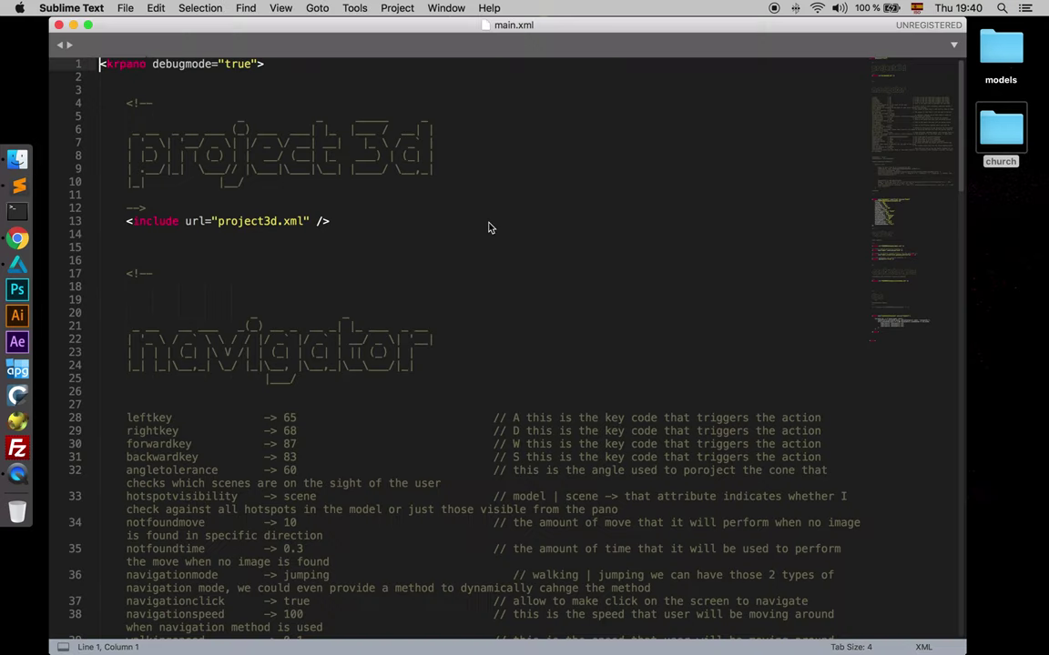
Scroll through main.xml, highlight its project3d include, then close it and open project3d.xml.
{"action": "scroll", "coordinate": [480, 226], "scroll_direction": "down", "scroll_amount": 15}
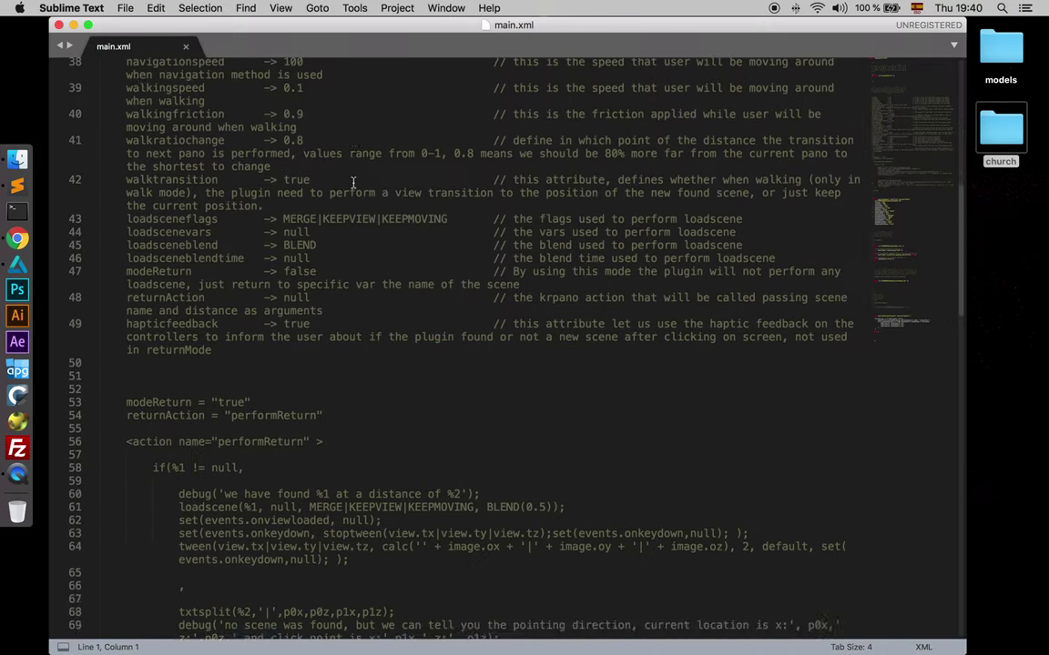
{"action": "scroll", "coordinate": [353, 183], "scroll_direction": "down", "scroll_amount": 15}
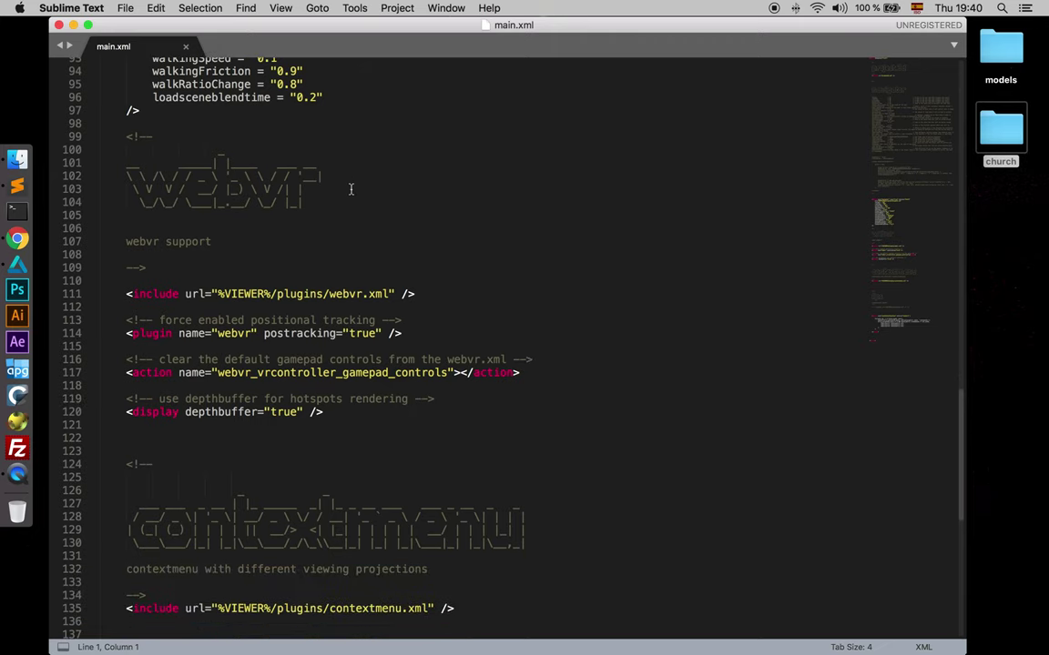
{"action": "scroll", "coordinate": [250, 358], "scroll_direction": "down", "scroll_amount": 13}
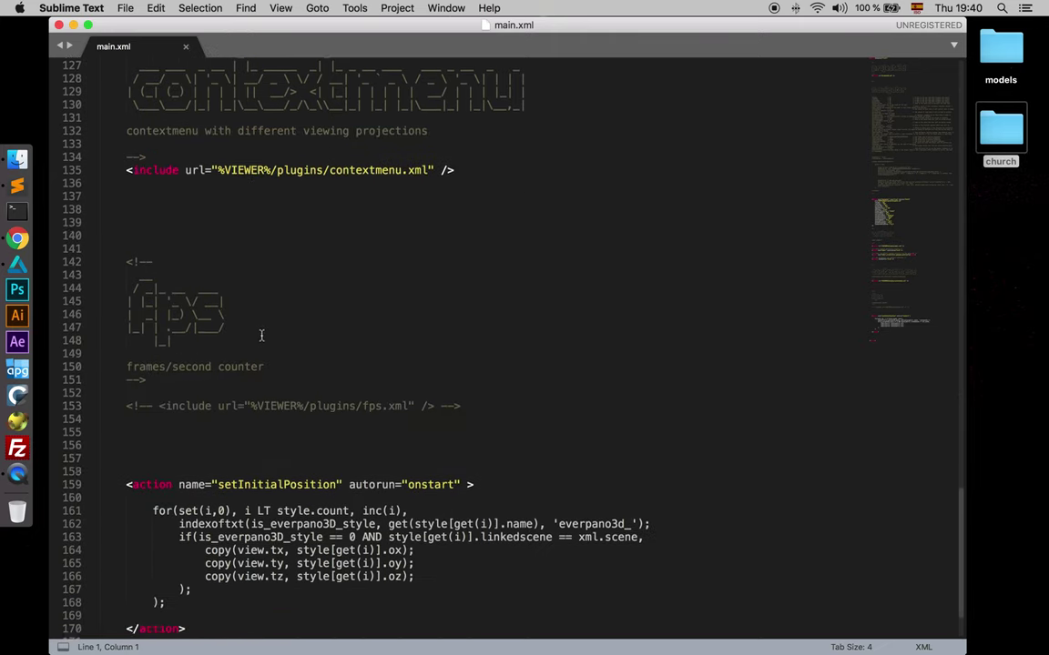
{"action": "scroll", "coordinate": [258, 286], "scroll_direction": "up", "scroll_amount": 20}
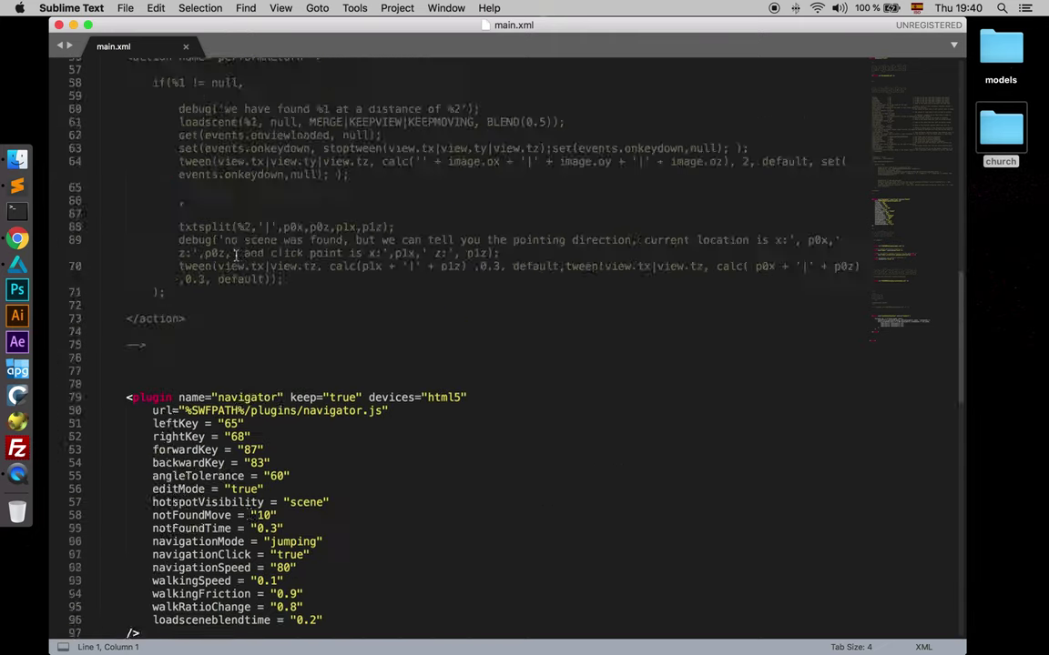
{"action": "double_click", "coordinate": [252, 222]}
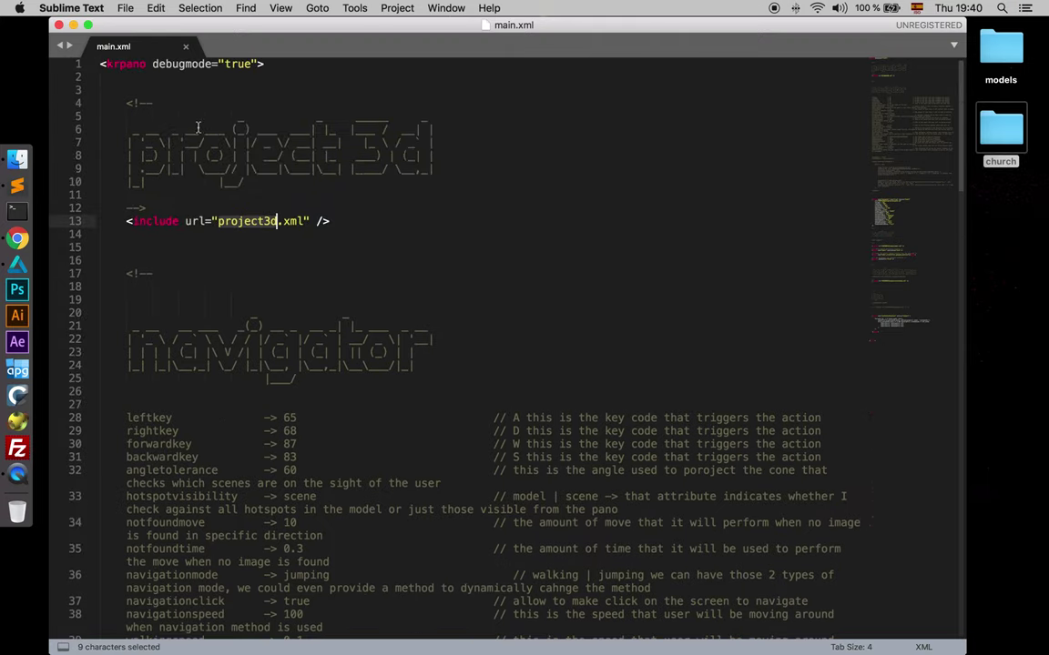
{"action": "left_click", "coordinate": [59, 26]}
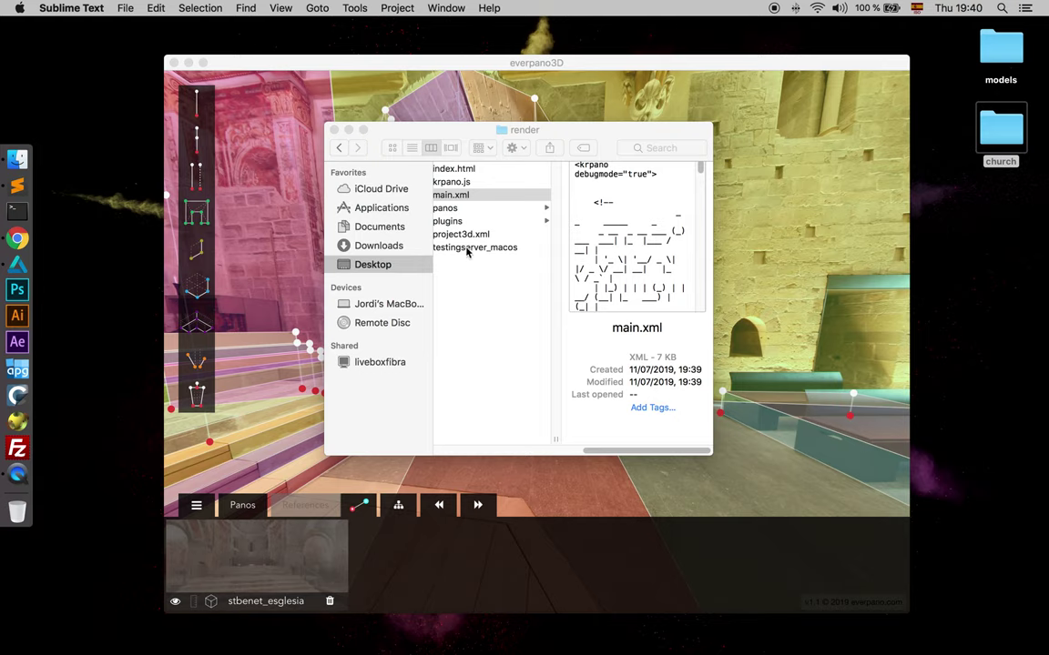
{"action": "double_click", "coordinate": [464, 242]}
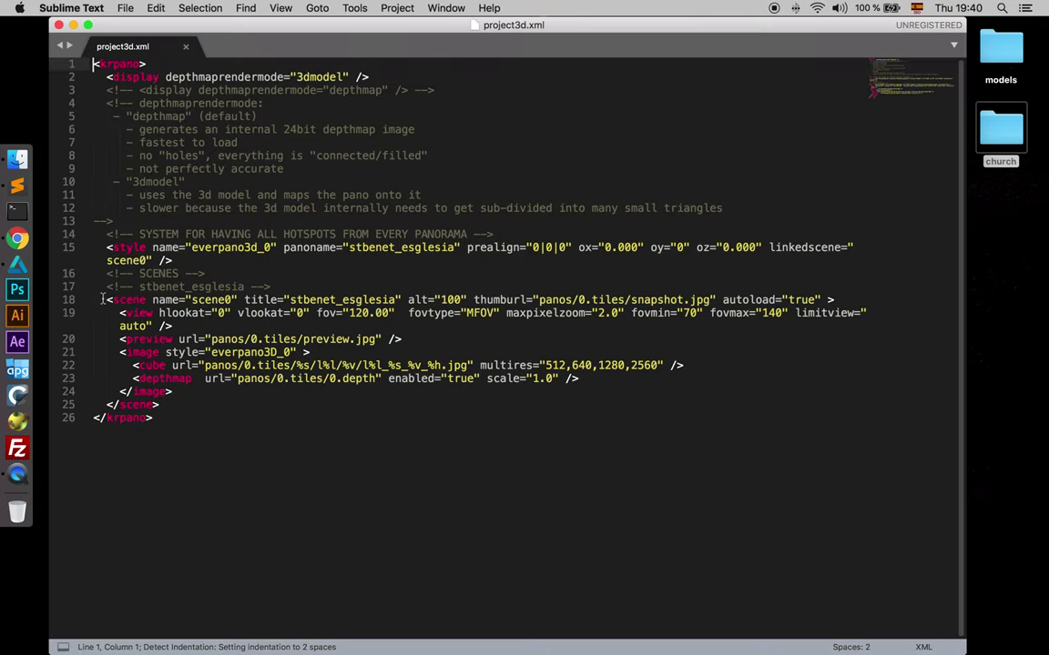
{"action": "left_click_drag", "start_coordinate": [105, 300], "coordinate": [174, 410]}
{"action": "left_click", "coordinate": [174, 410]}
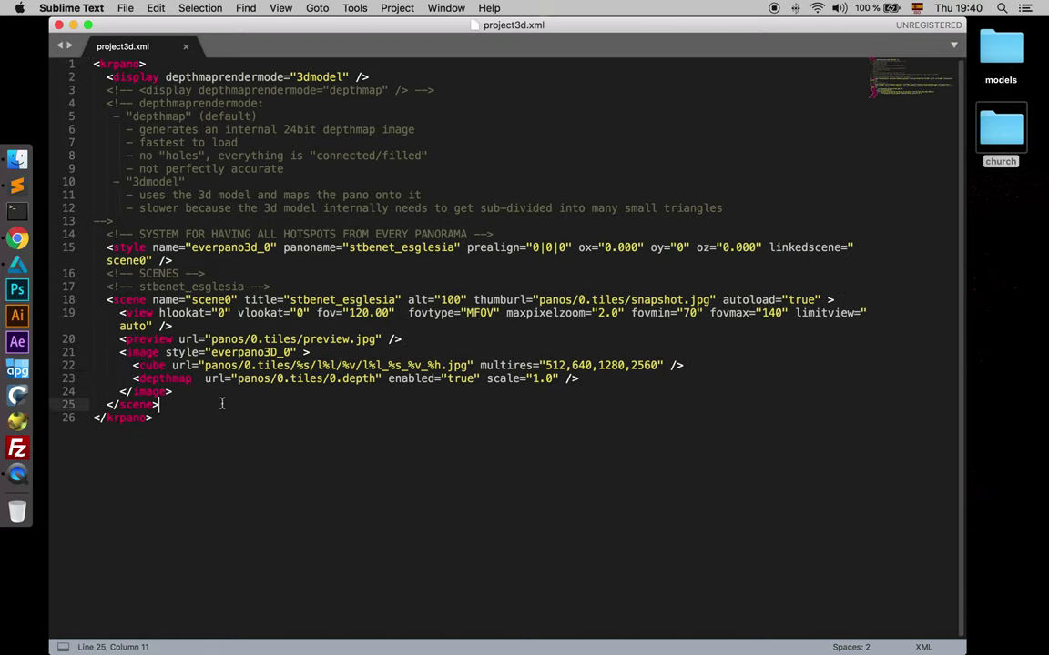
{"action": "double_click", "coordinate": [357, 379]}
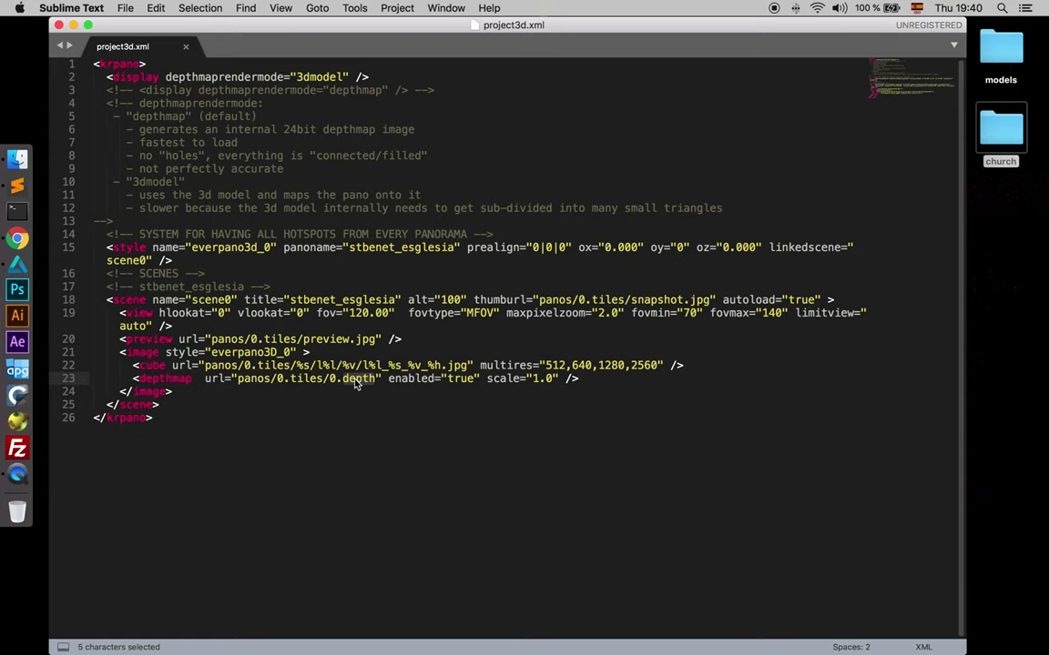
{"action": "left_click_drag", "start_coordinate": [140, 378], "coordinate": [577, 381]}
{"action": "double_click", "coordinate": [364, 381]}
{"action": "double_click", "coordinate": [414, 379]}
{"action": "double_click", "coordinate": [459, 379]}
{"action": "left_click", "coordinate": [57, 25]}
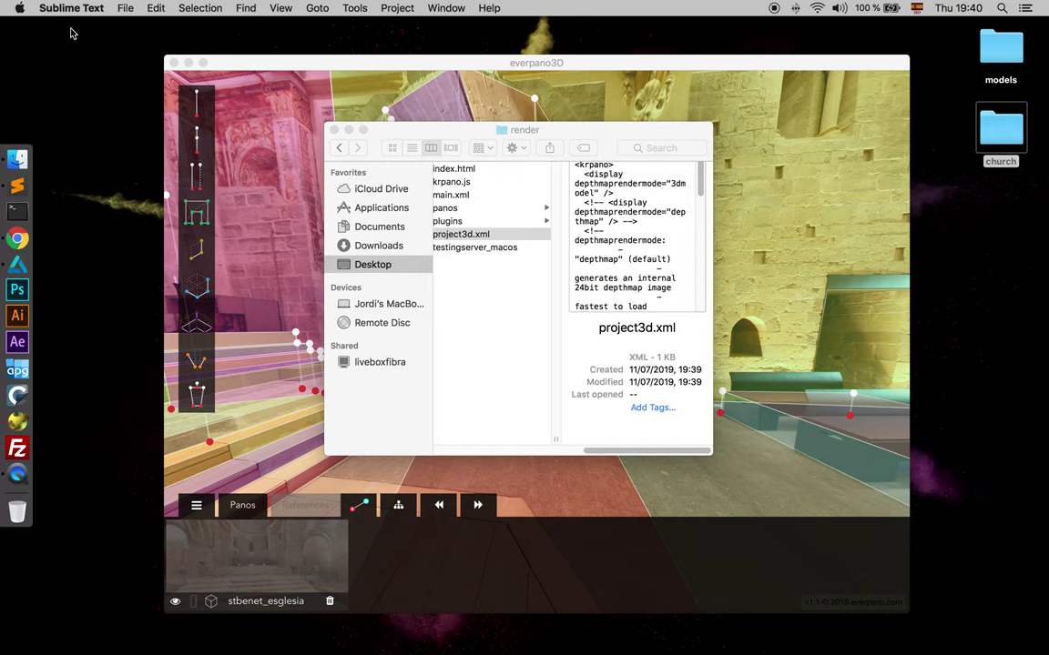
Open 0.depth from panos/0.tiles in Sublime Text by dropping it on its Dock icon.
{"action": "left_click", "coordinate": [461, 218]}
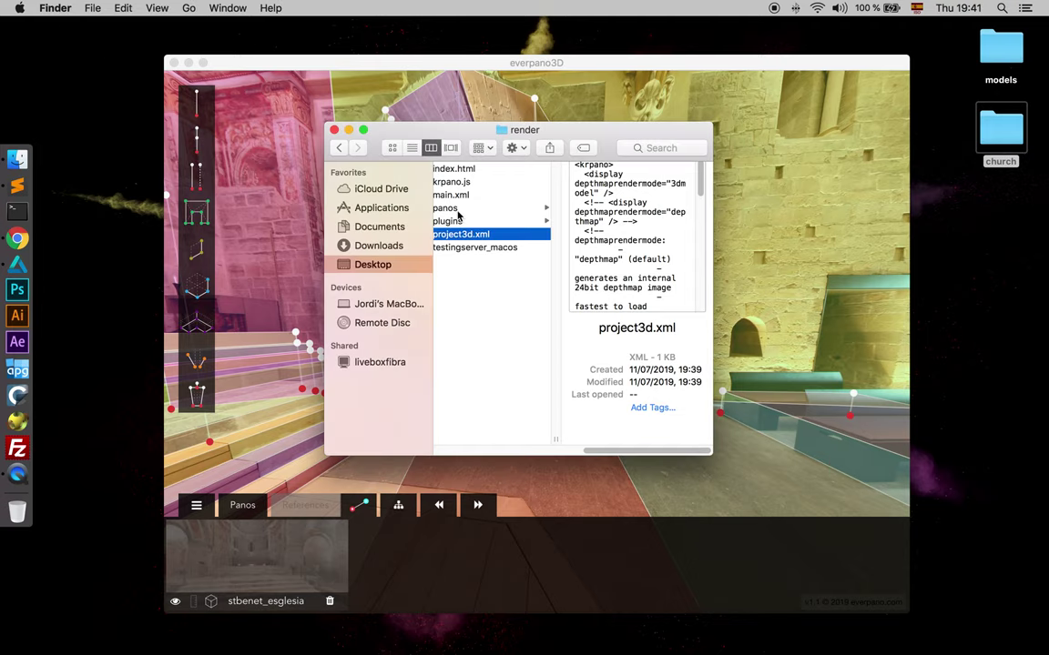
{"action": "left_click", "coordinate": [461, 209]}
{"action": "left_click", "coordinate": [591, 169]}
{"action": "left_click", "coordinate": [600, 170]}
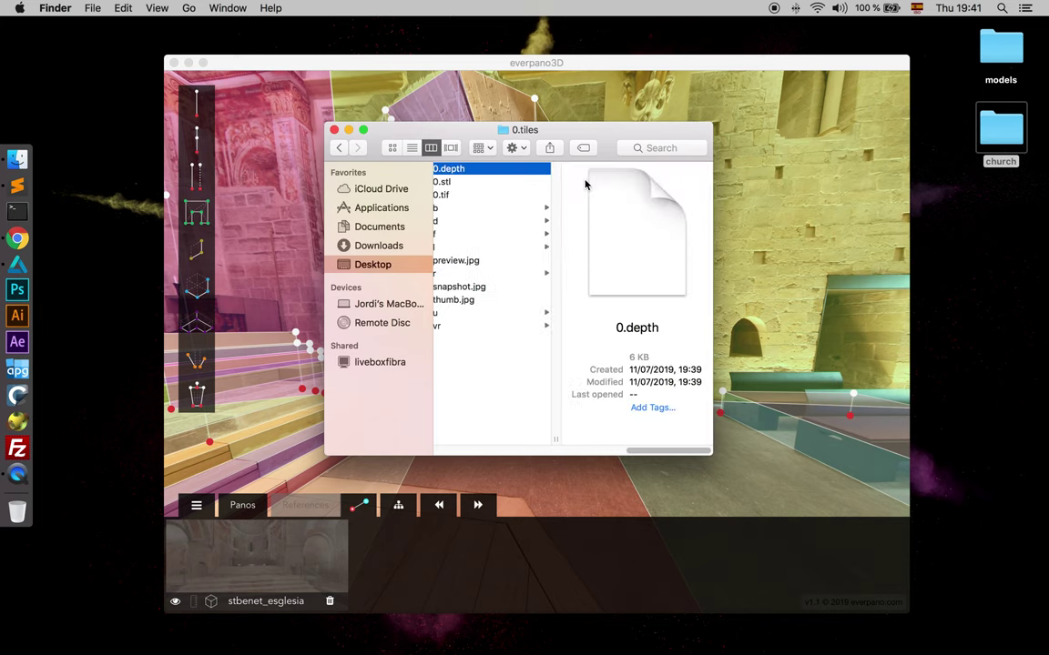
{"action": "left_click_drag", "start_coordinate": [451, 170], "coordinate": [18, 182]}
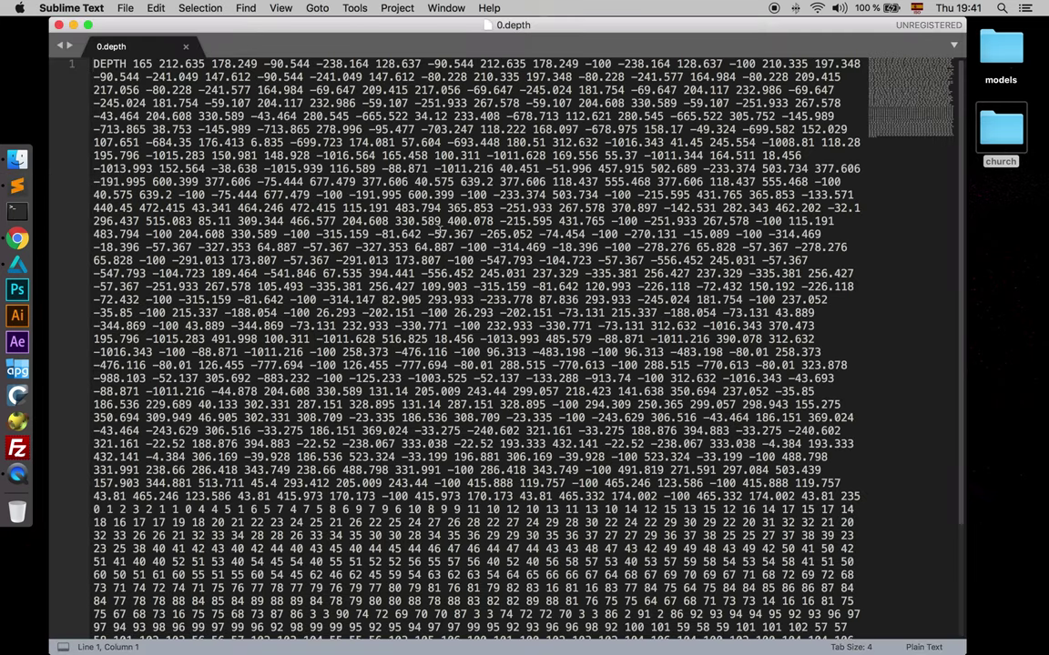
Scroll through the raw DEPTH values in 0.depth, then close the file.
{"action": "scroll", "coordinate": [911, 100], "scroll_direction": "down", "scroll_amount": 5}
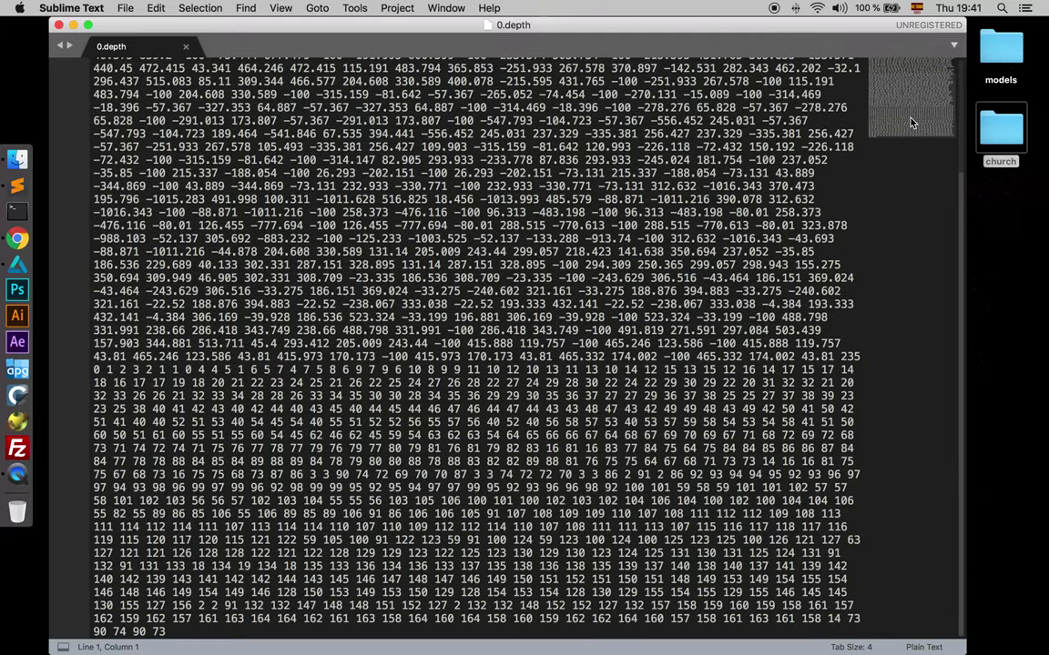
{"action": "scroll", "coordinate": [910, 101], "scroll_direction": "up", "scroll_amount": 5}
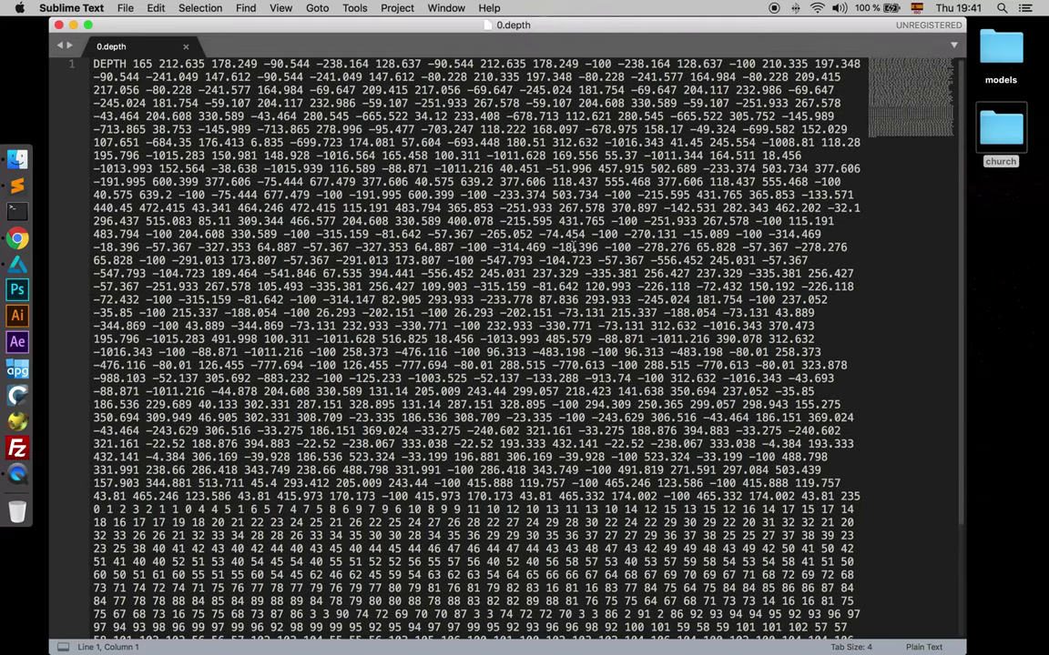
{"action": "scroll", "coordinate": [523, 264], "scroll_direction": "down", "scroll_amount": 4}
{"action": "scroll", "coordinate": [581, 288], "scroll_direction": "up", "scroll_amount": 4}
{"action": "scroll", "coordinate": [273, 200], "scroll_direction": "down", "scroll_amount": 4}
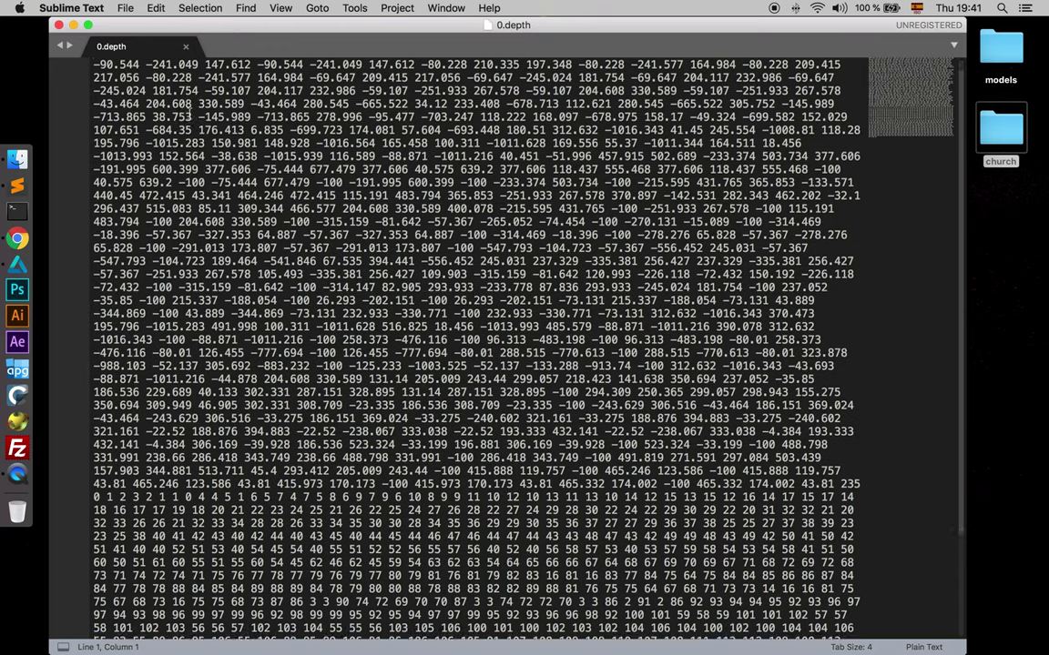
{"action": "scroll", "coordinate": [455, 216], "scroll_direction": "up", "scroll_amount": 4}
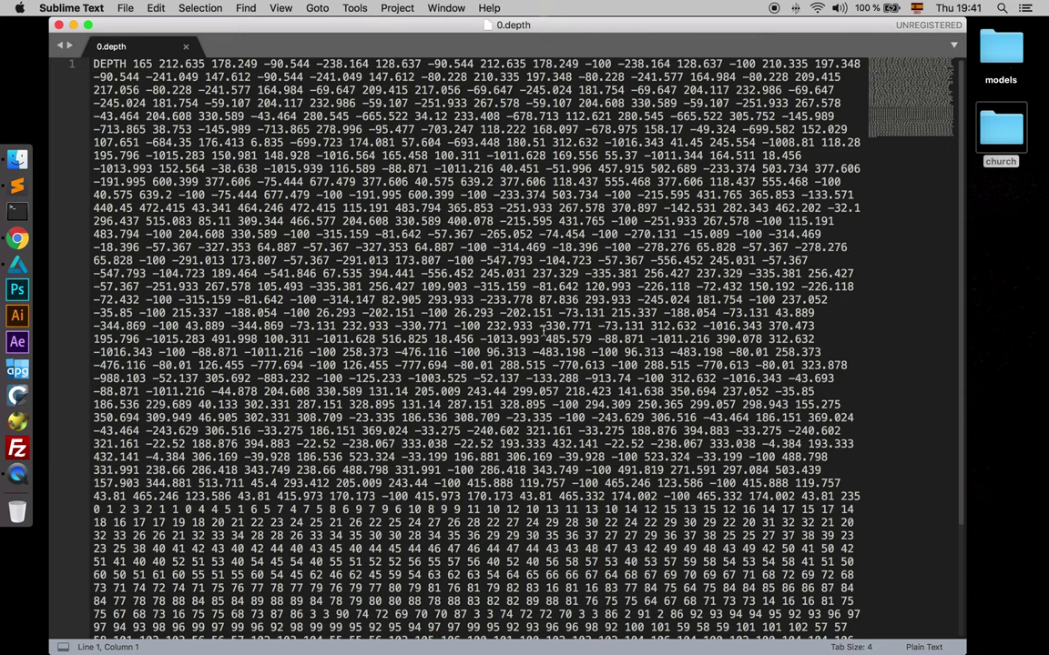
{"action": "scroll", "coordinate": [476, 405], "scroll_direction": "down", "scroll_amount": 4}
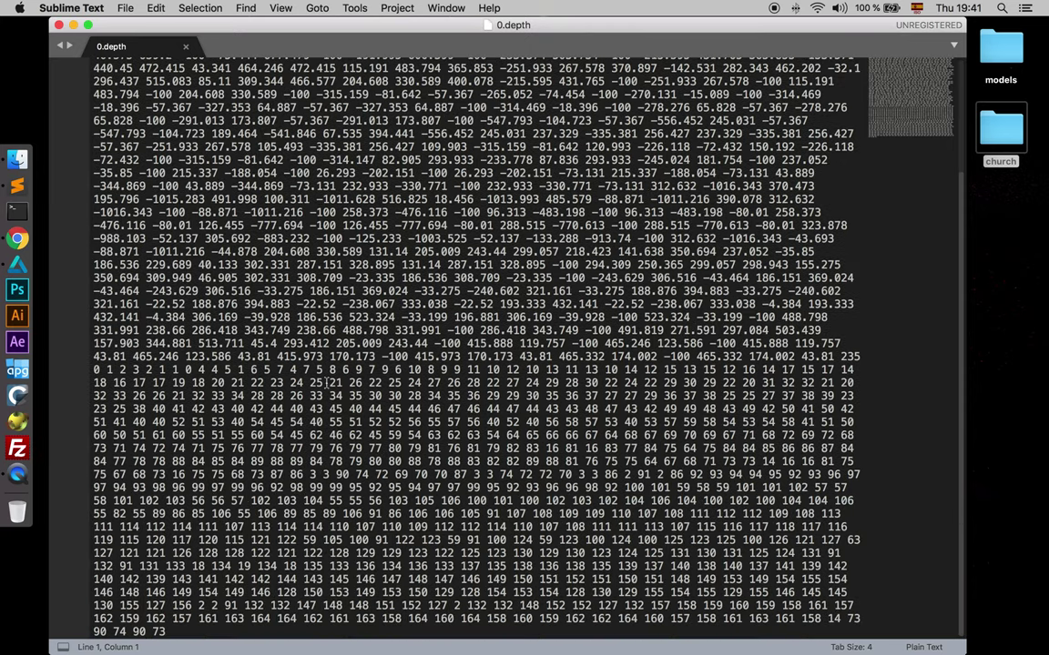
{"action": "scroll", "coordinate": [390, 253], "scroll_direction": "up", "scroll_amount": 3}
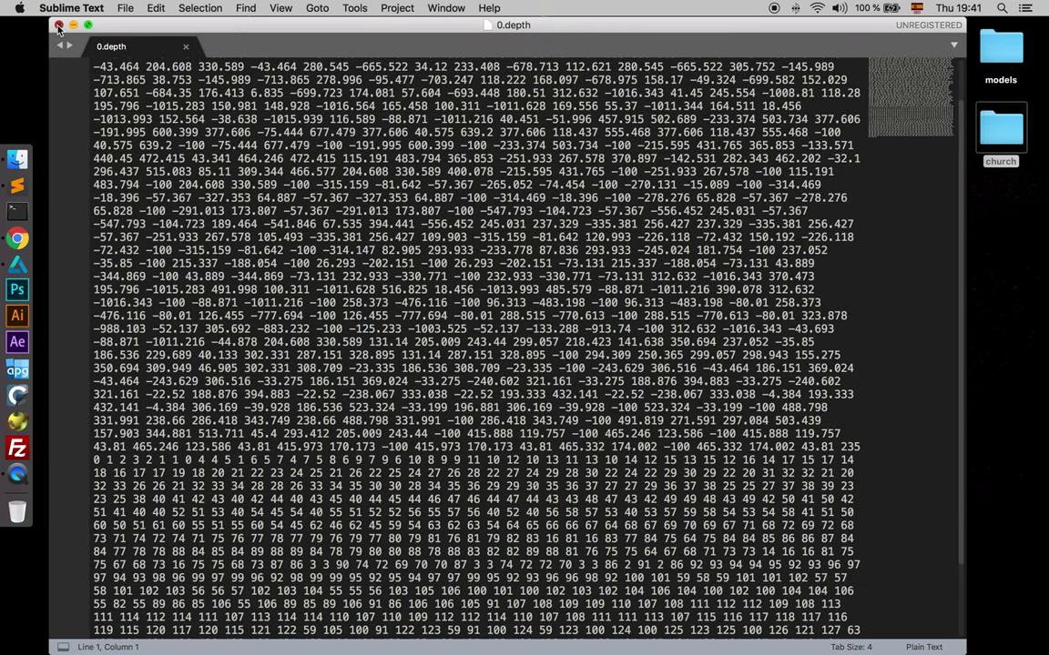
{"action": "left_click", "coordinate": [58, 26]}
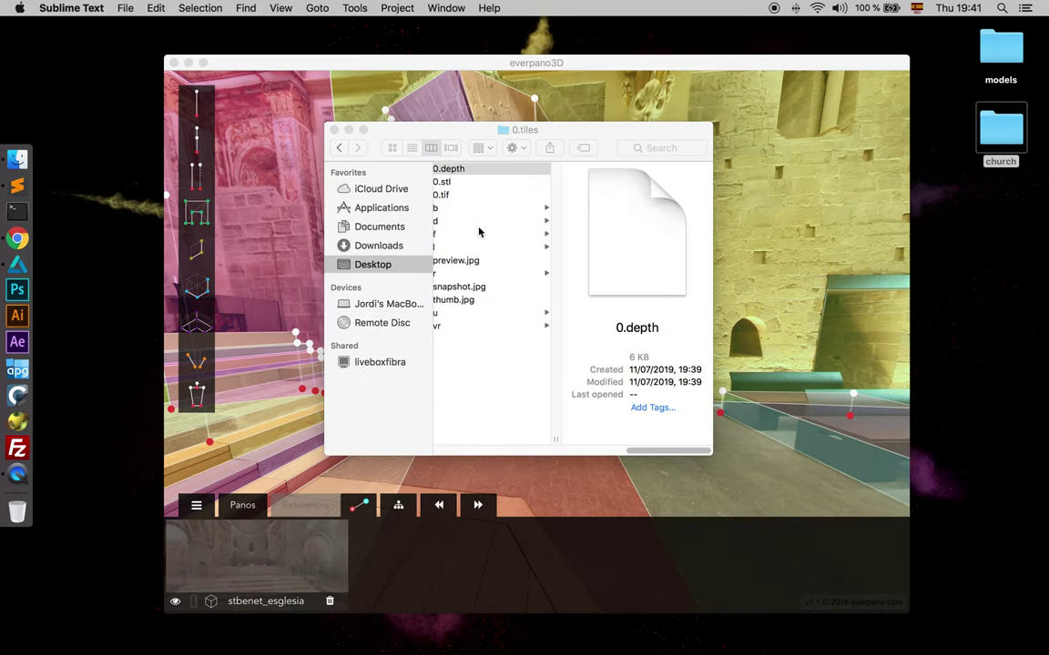
{"action": "left_click", "coordinate": [442, 183]}
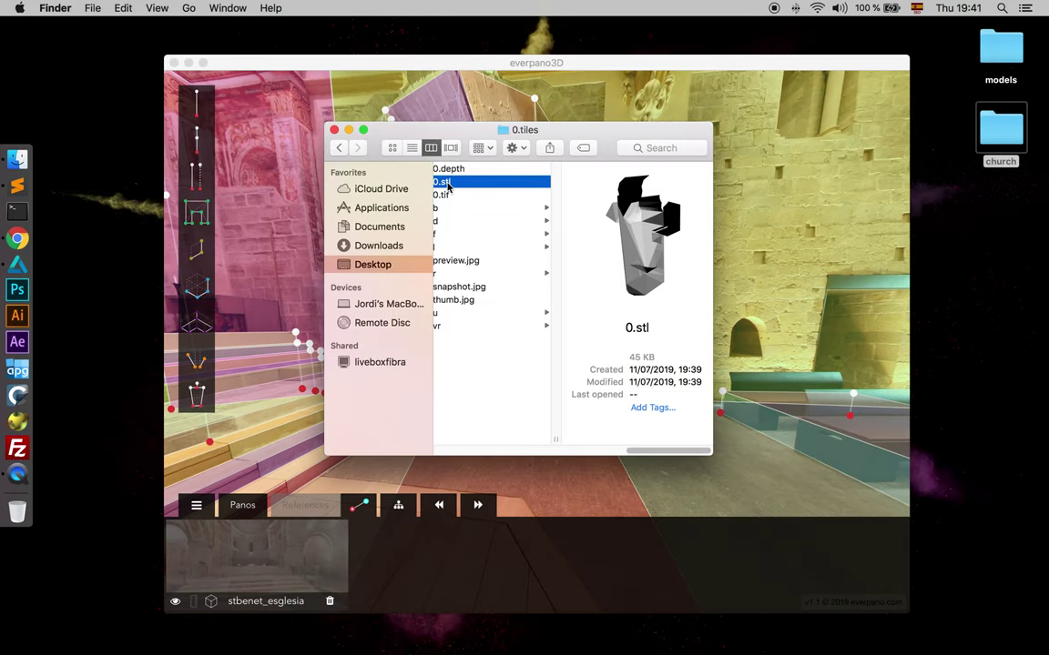
{"action": "left_click_drag", "start_coordinate": [446, 185], "coordinate": [17, 184]}
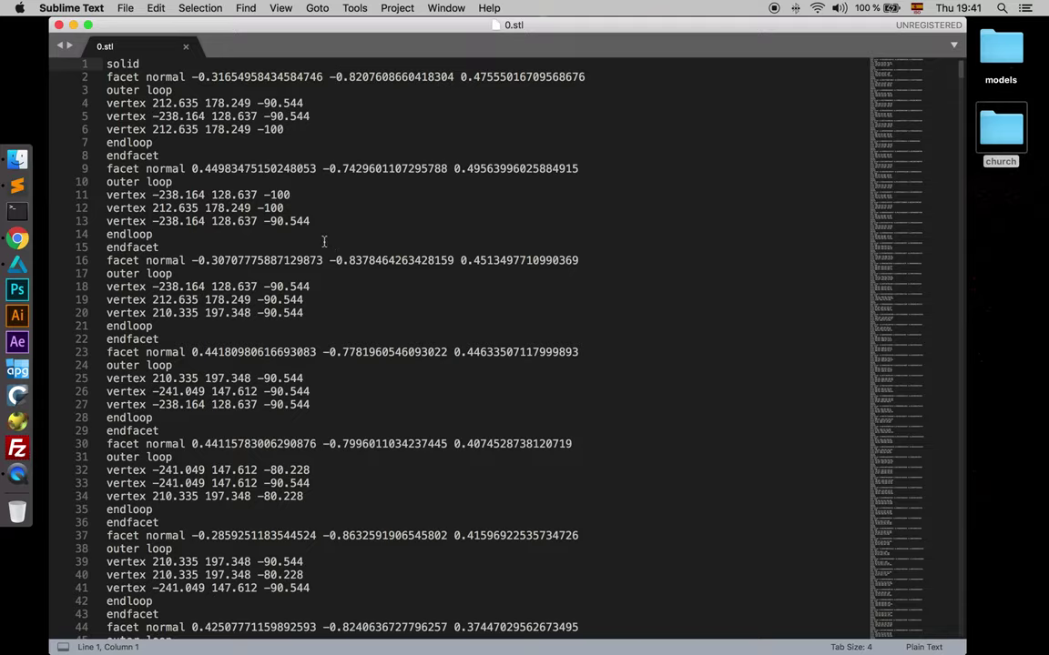
{"action": "left_click", "coordinate": [911, 146]}
{"action": "left_click_drag", "start_coordinate": [912, 145], "coordinate": [921, 629]}
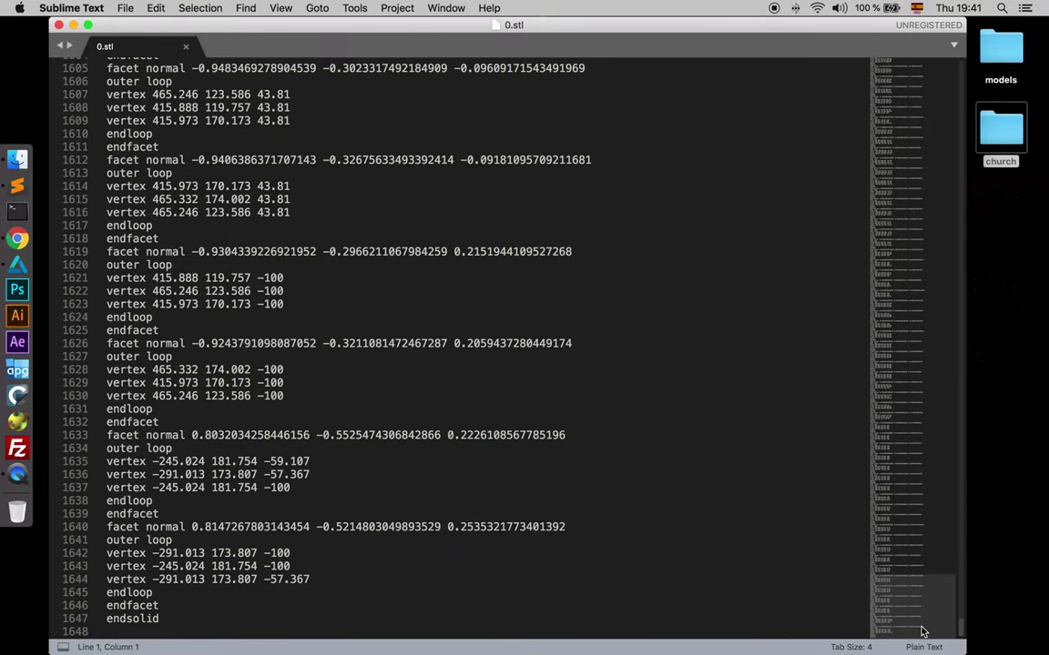
{"action": "left_click", "coordinate": [174, 621]}
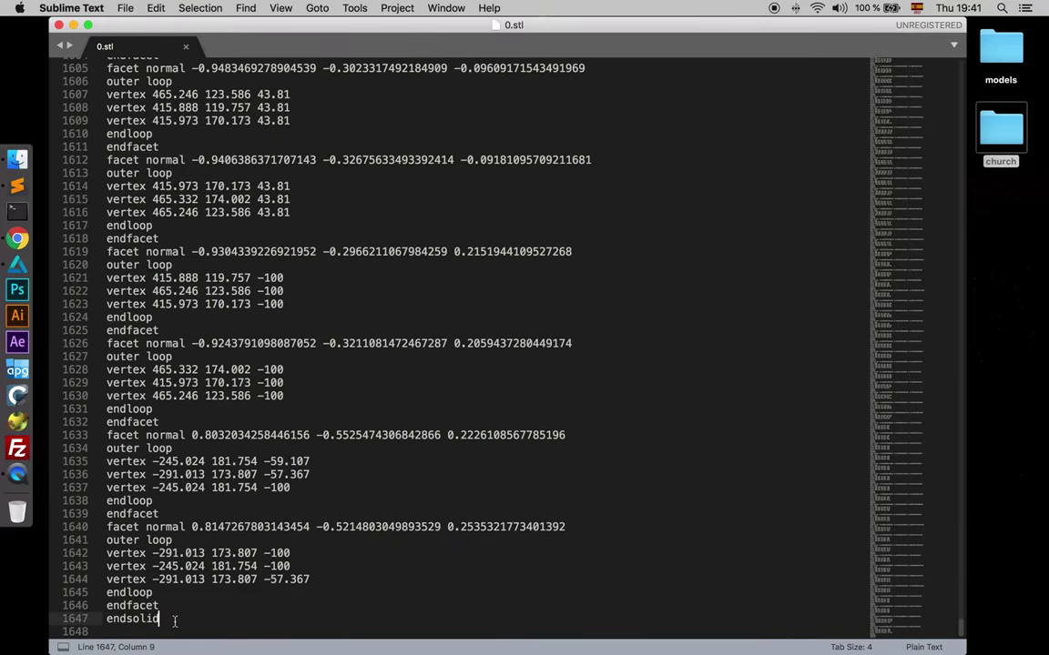
{"action": "scroll", "coordinate": [168, 618], "scroll_direction": "up", "scroll_amount": 2}
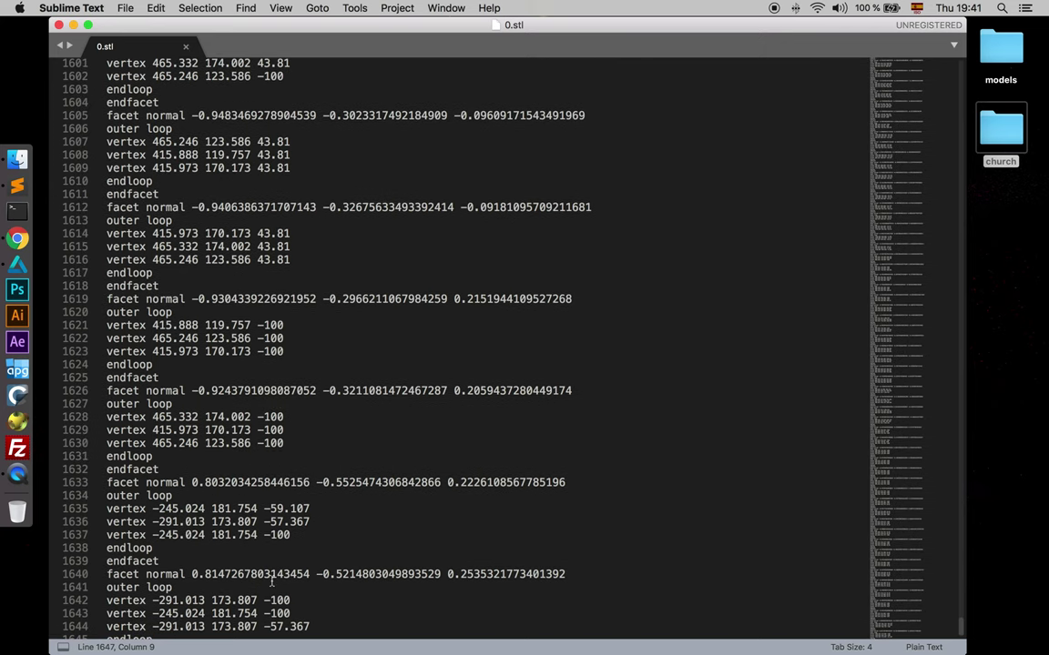
{"action": "scroll", "coordinate": [271, 581], "scroll_direction": "down", "scroll_amount": 2}
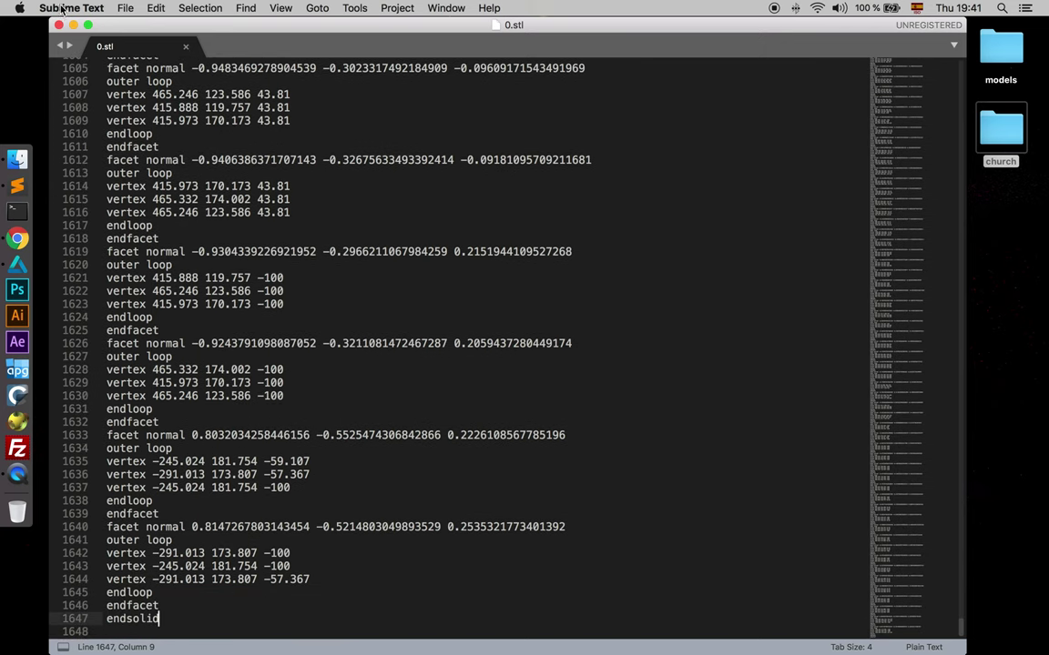
{"action": "left_click", "coordinate": [58, 24]}
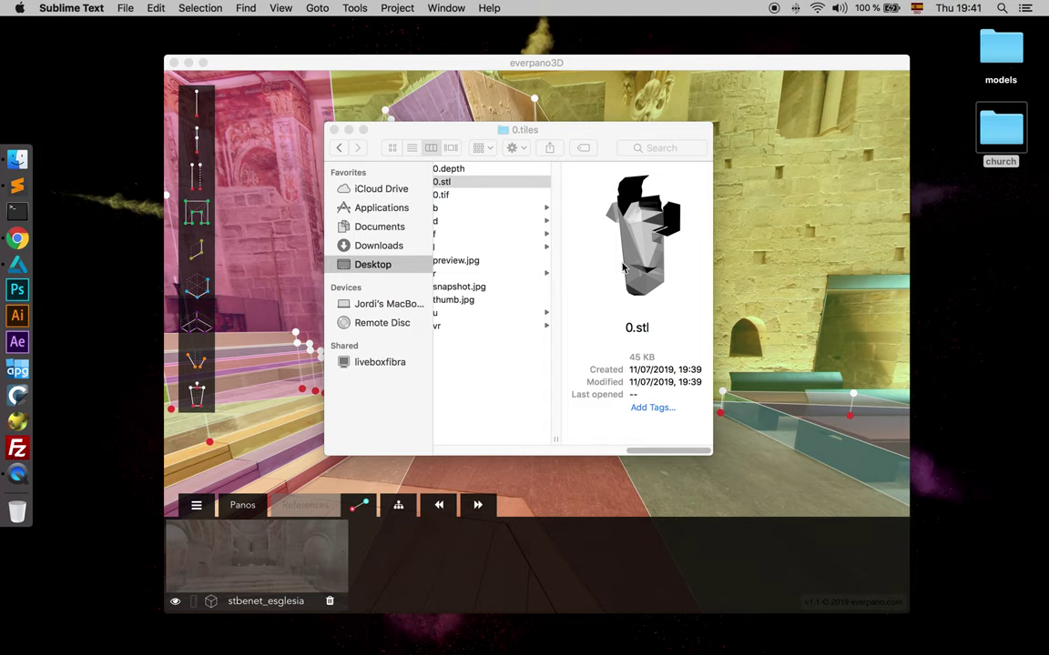
Rotate the 0.stl 3D preview and compare file sizes: 0.stl 45 KB, 0.depth 6 KB.
{"action": "left_click_drag", "start_coordinate": [559, 247], "coordinate": [613, 281]}
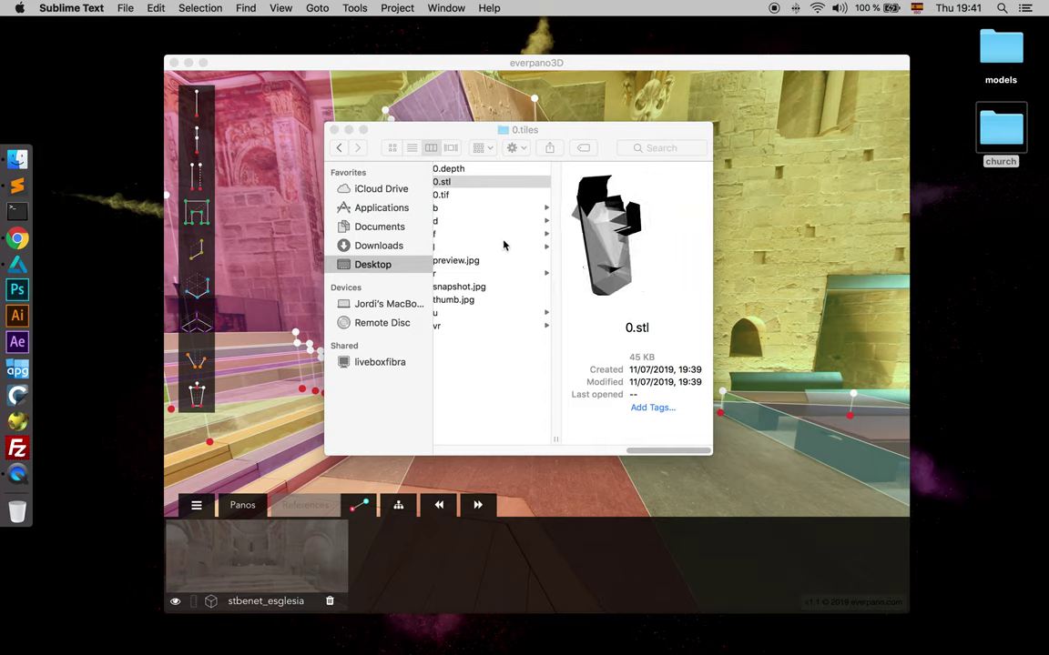
{"action": "scroll", "coordinate": [503, 244], "scroll_direction": "left", "scroll_amount": 3}
{"action": "scroll", "coordinate": [503, 244], "scroll_direction": "right", "scroll_amount": 3}
{"action": "left_click", "coordinate": [648, 357]}
{"action": "double_click", "coordinate": [648, 356]}
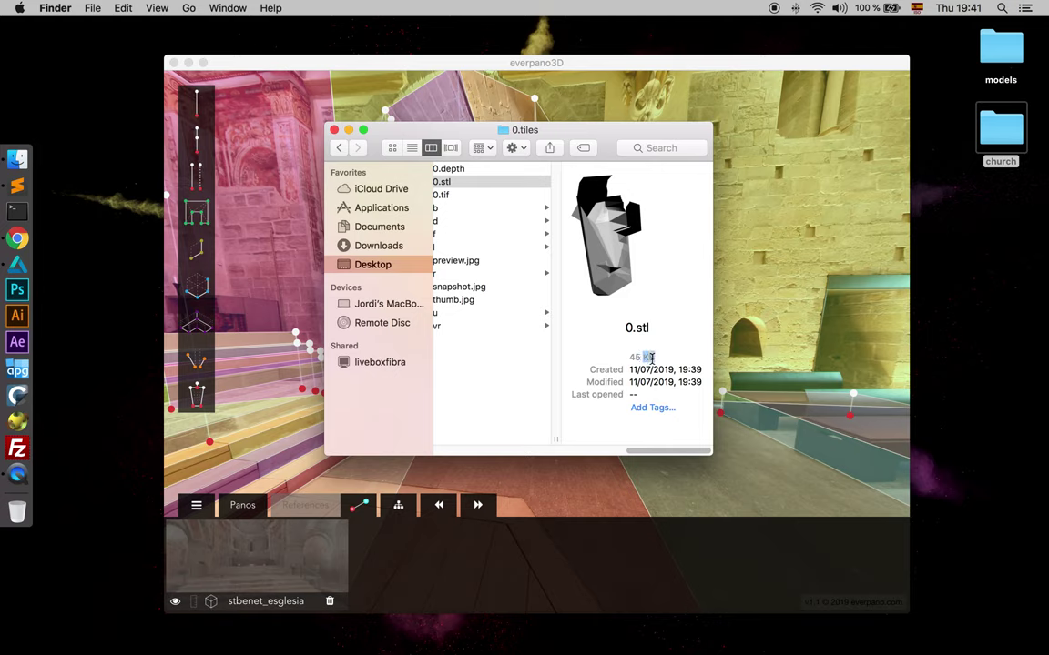
{"action": "scroll", "coordinate": [555, 225], "scroll_direction": "left", "scroll_amount": 1}
{"action": "left_click", "coordinate": [474, 171]}
{"action": "scroll", "coordinate": [510, 252], "scroll_direction": "right", "scroll_amount": 1}
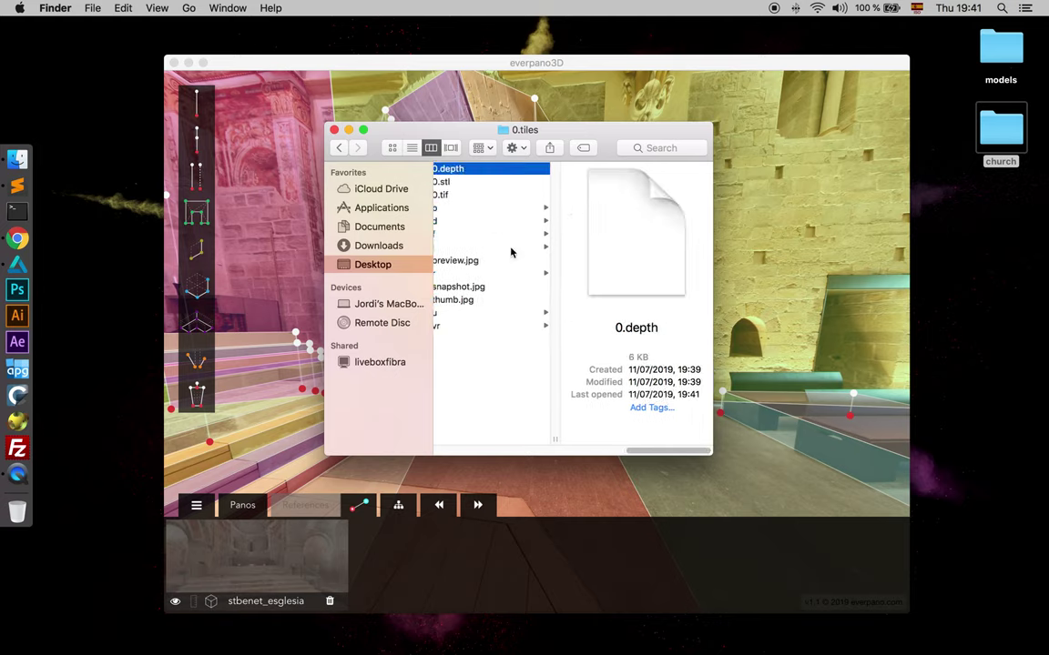
{"action": "left_click_drag", "start_coordinate": [648, 358], "coordinate": [632, 358]}
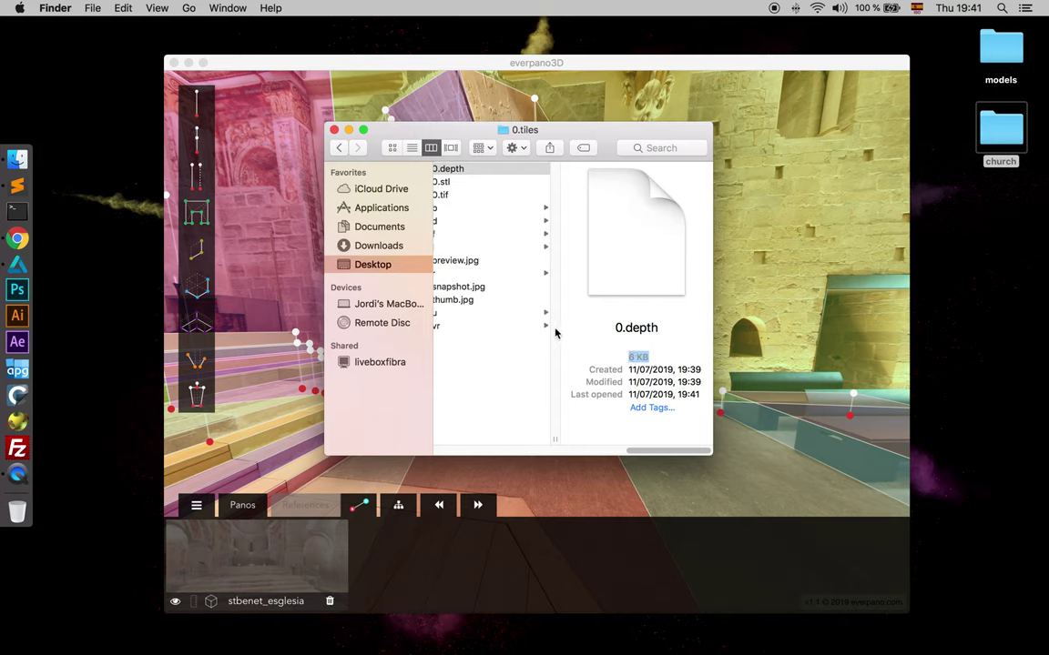
Open the 0.tif depthmap image from the 0.tiles folder in Preview.
{"action": "scroll", "coordinate": [555, 333], "scroll_direction": "left", "scroll_amount": 3}
{"action": "left_click", "coordinate": [492, 196]}
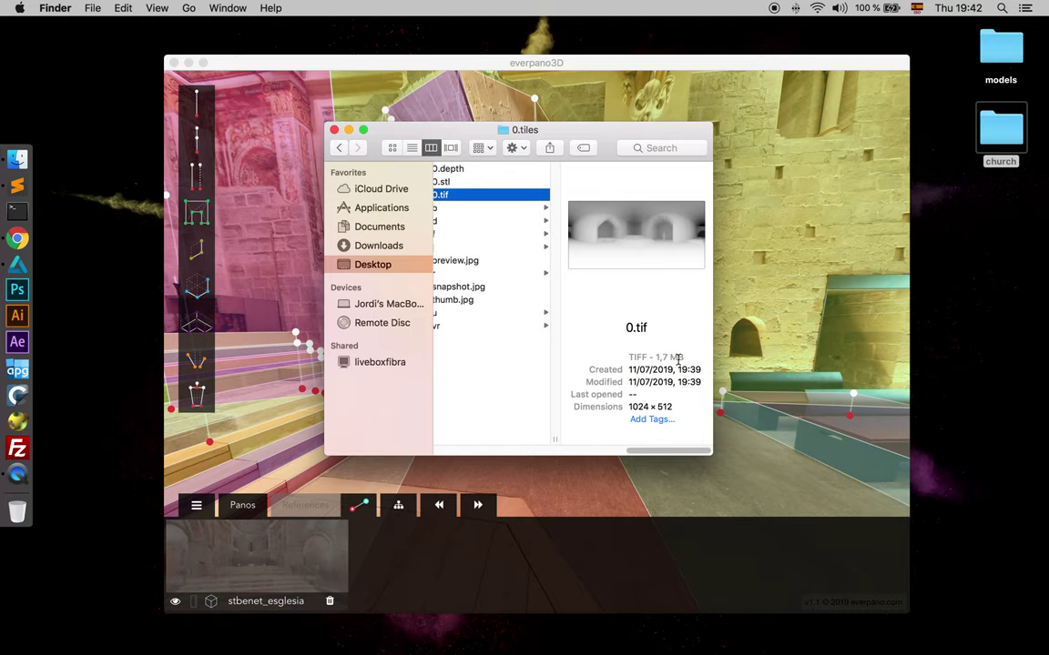
{"action": "scroll", "coordinate": [601, 328], "scroll_direction": "left", "scroll_amount": 3}
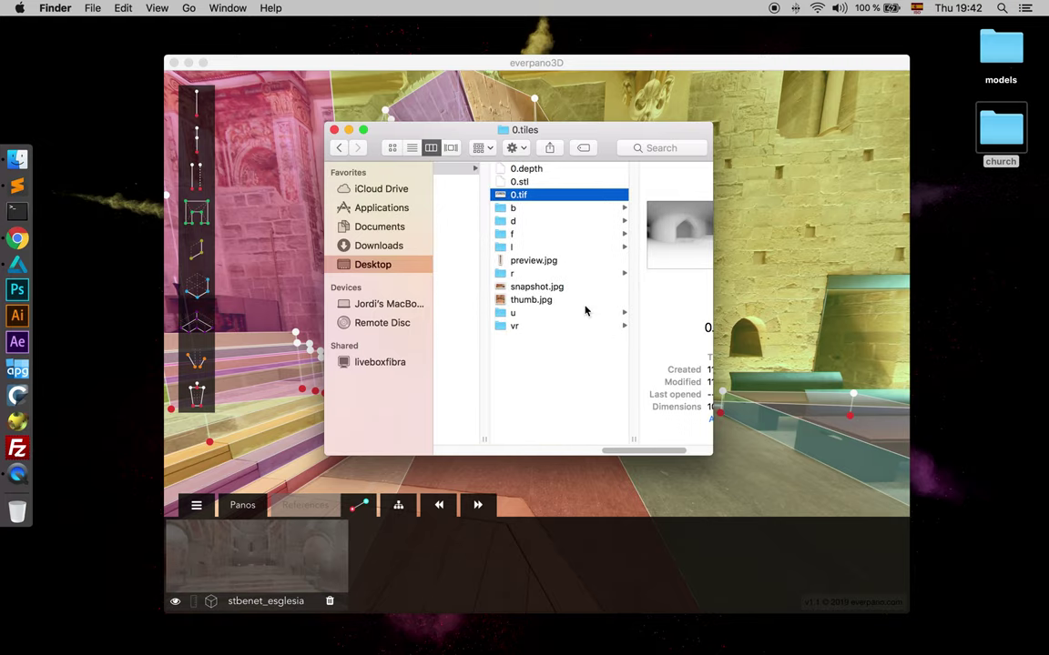
{"action": "double_click", "coordinate": [520, 196]}
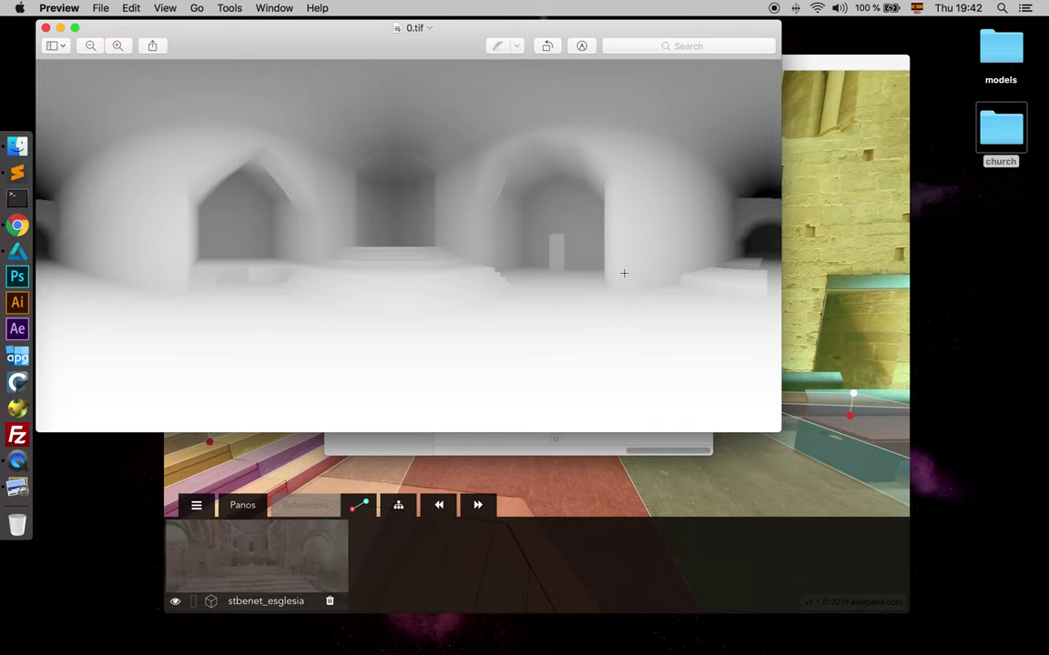
Enlarge the Preview window to view the greyscale depthmap, then close 0.tif.
{"action": "left_click_drag", "start_coordinate": [779, 437], "coordinate": [882, 472]}
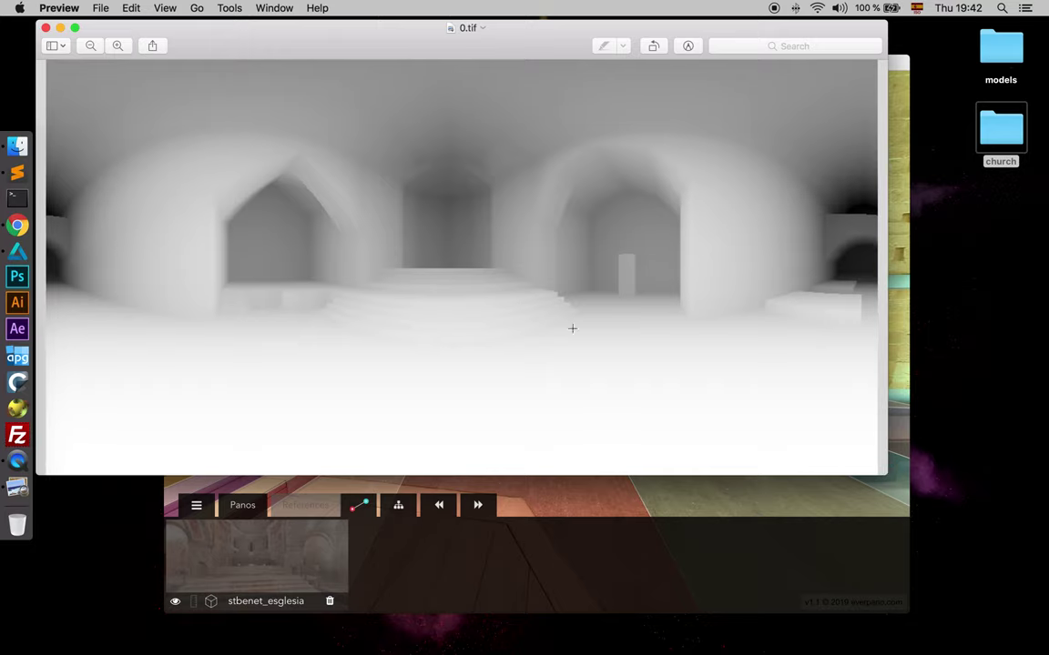
{"action": "left_click", "coordinate": [46, 29]}
Render the church project again with inline depth kept on, confirming Render Now.
{"action": "scroll", "coordinate": [596, 374], "scroll_direction": "left", "scroll_amount": 5}
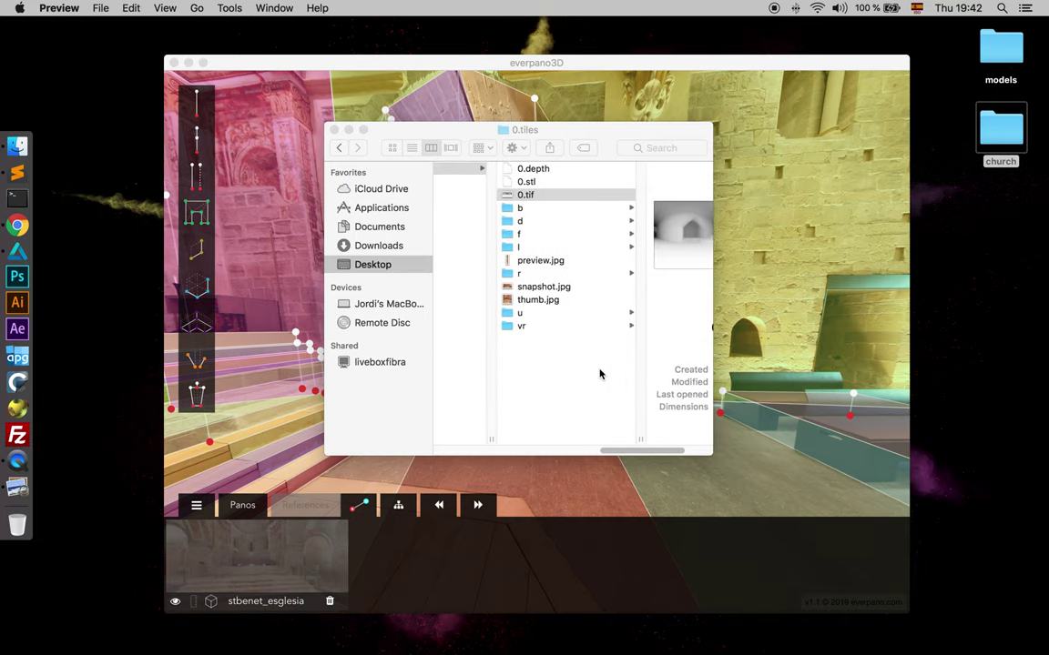
{"action": "scroll", "coordinate": [592, 371], "scroll_direction": "left", "scroll_amount": 3}
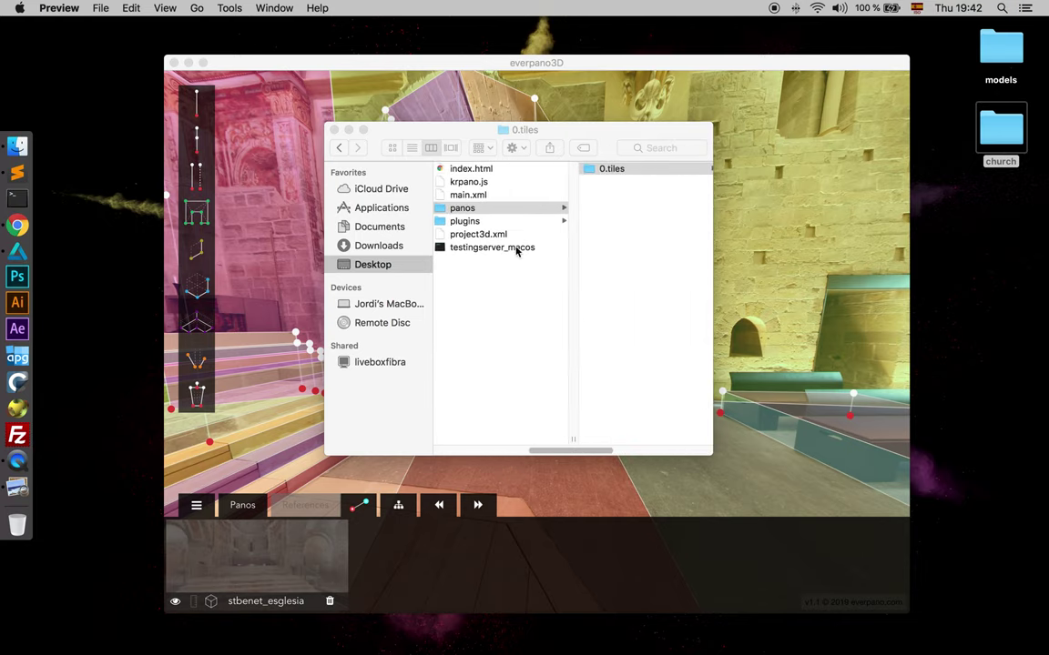
{"action": "left_click", "coordinate": [409, 61]}
{"action": "left_click", "coordinate": [223, 8]}
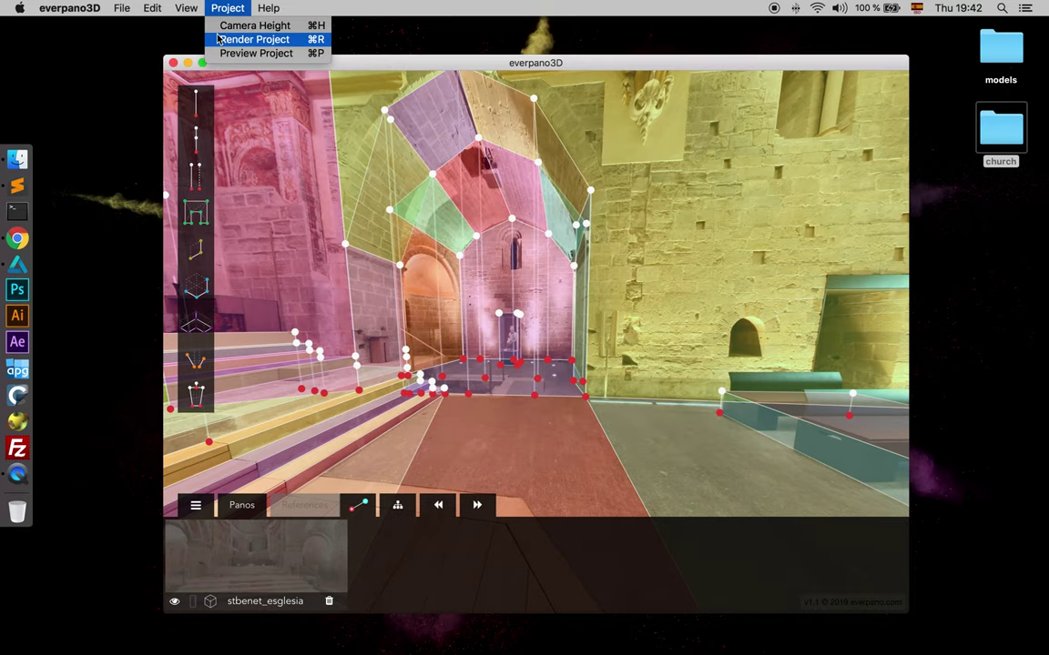
{"action": "left_click", "coordinate": [208, 37]}
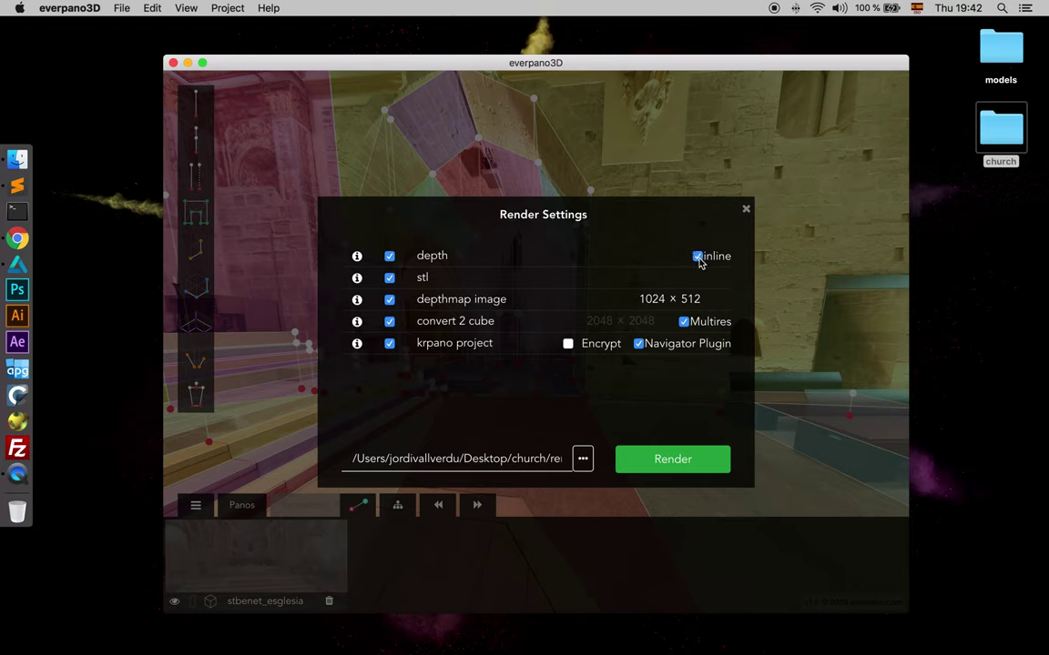
{"action": "left_click", "coordinate": [688, 461]}
{"action": "left_click", "coordinate": [668, 447]}
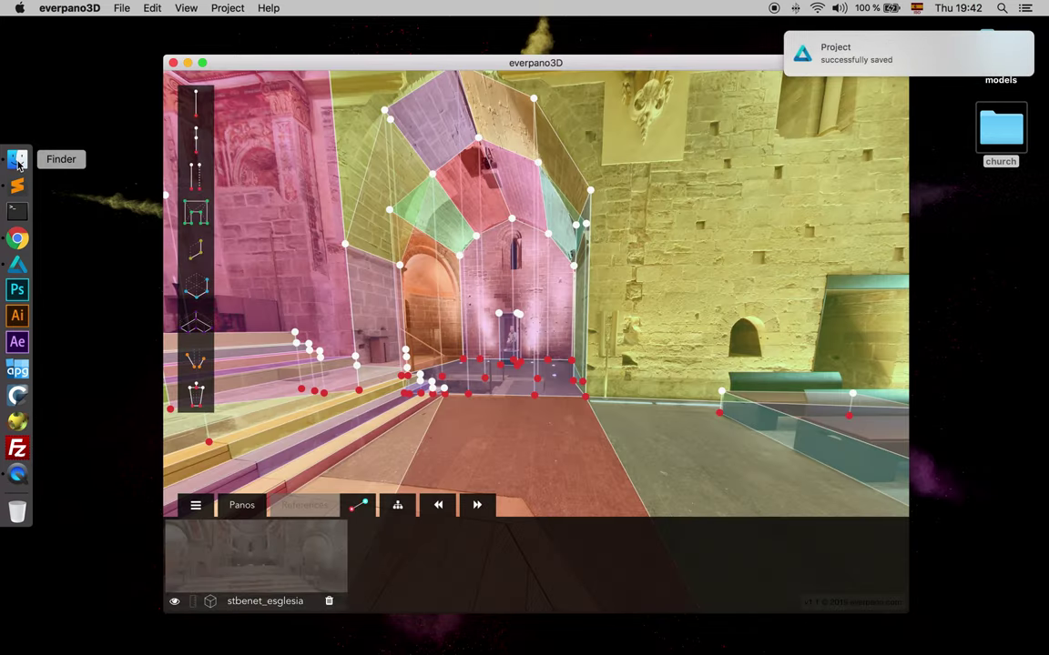
Check 0.stl and 0.depth in 0.tiles, then open the render folder's project3d.xml in Sublime Text.
{"action": "left_click", "coordinate": [18, 161]}
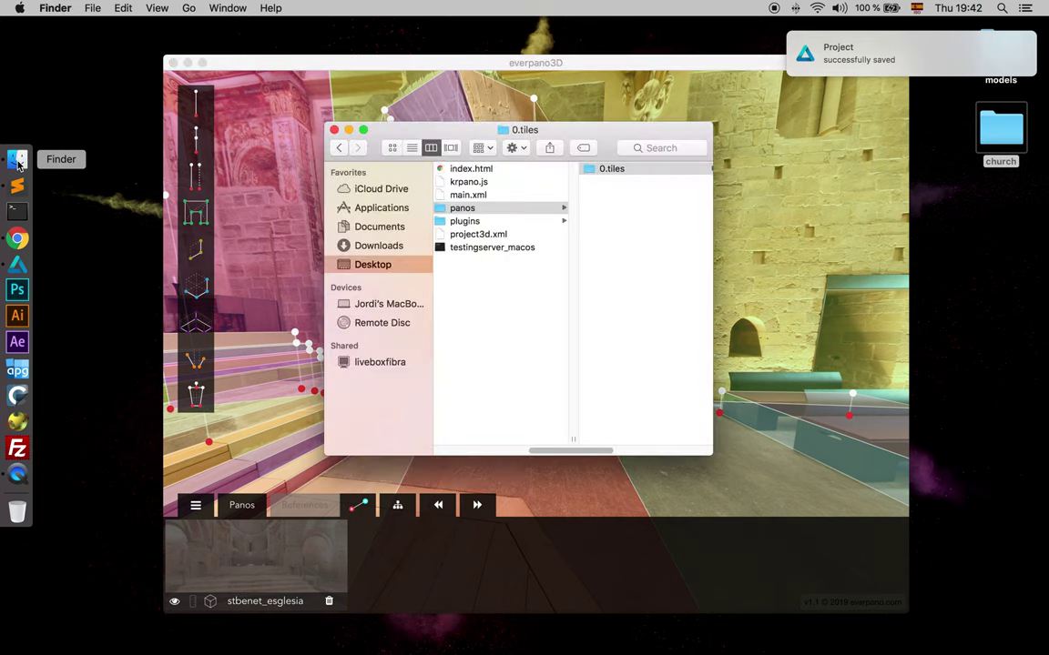
{"action": "key", "text": "Right"}
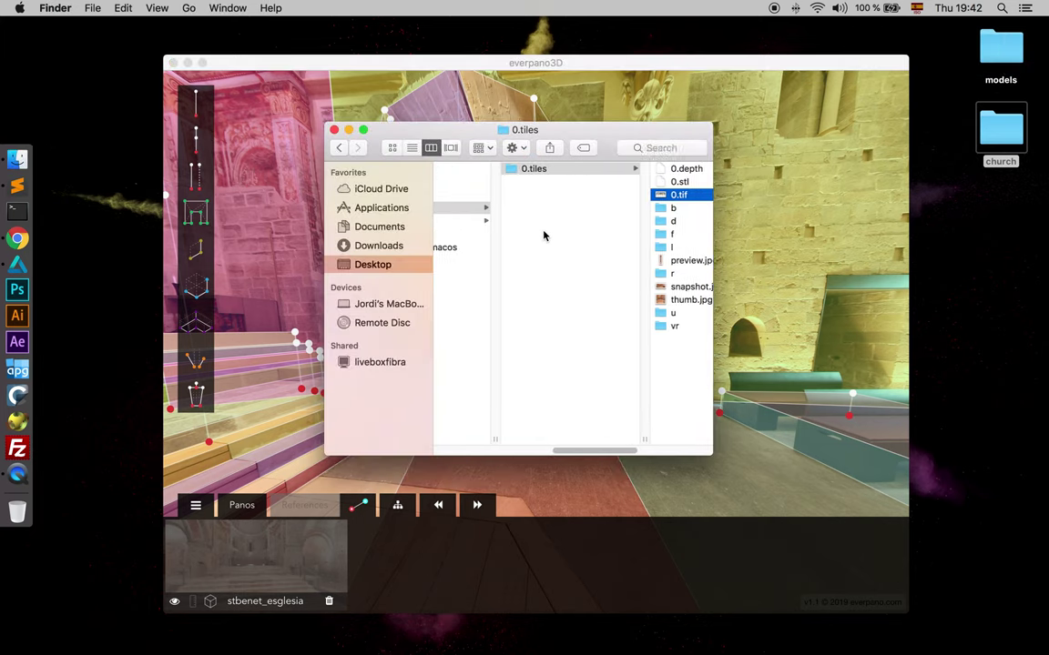
{"action": "left_click", "coordinate": [582, 181]}
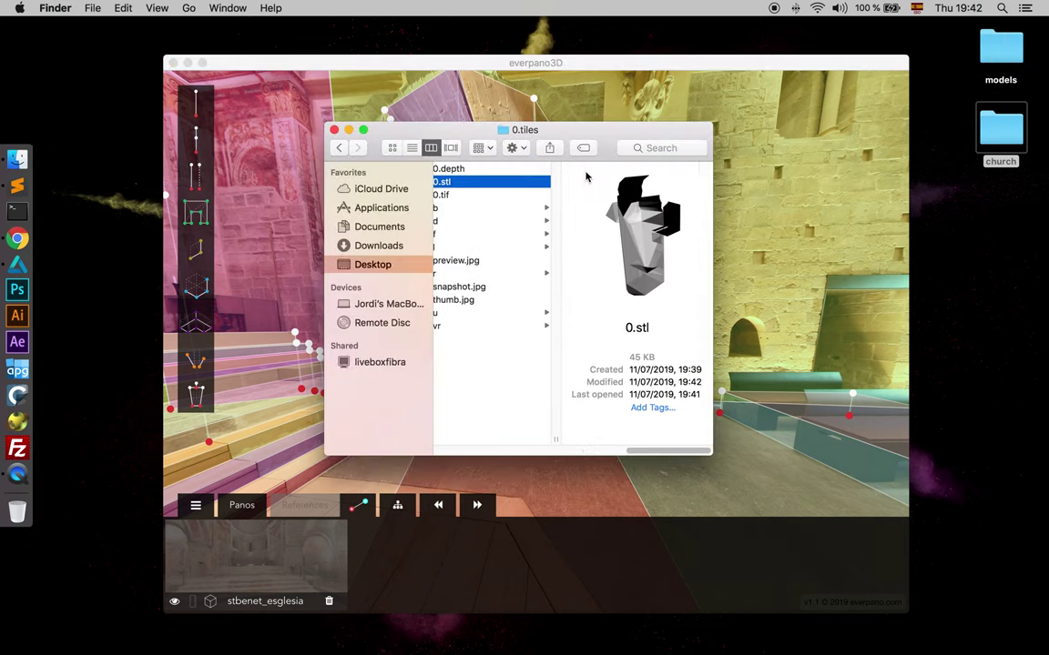
{"action": "left_click", "coordinate": [437, 168]}
{"action": "key", "text": "Left"}
{"action": "key", "text": "Left"}
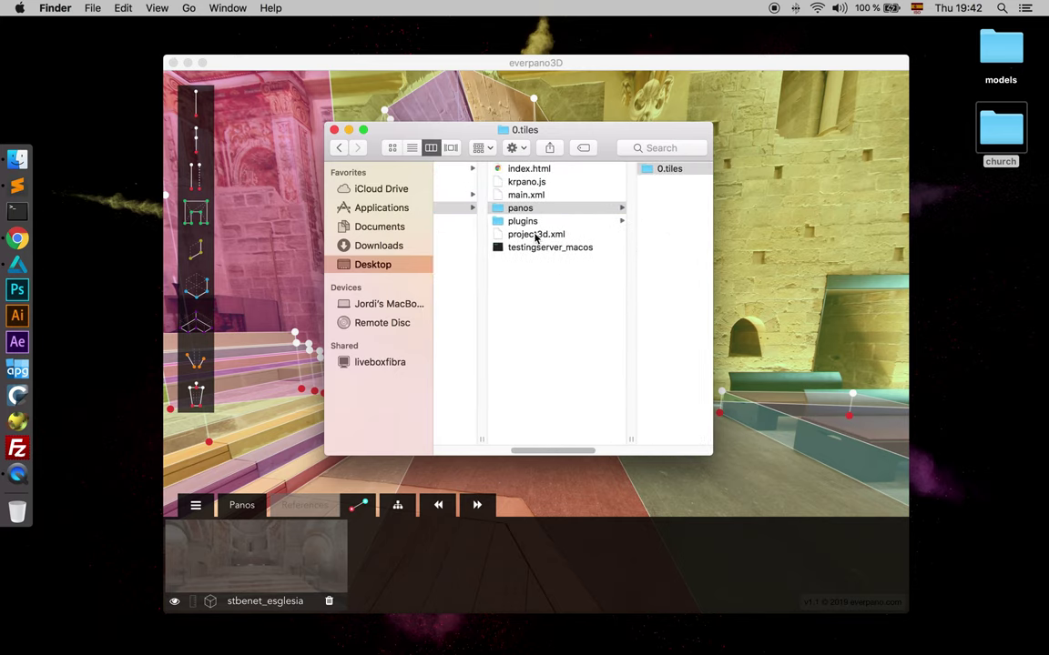
{"action": "left_click", "coordinate": [535, 235]}
{"action": "double_click", "coordinate": [465, 234]}
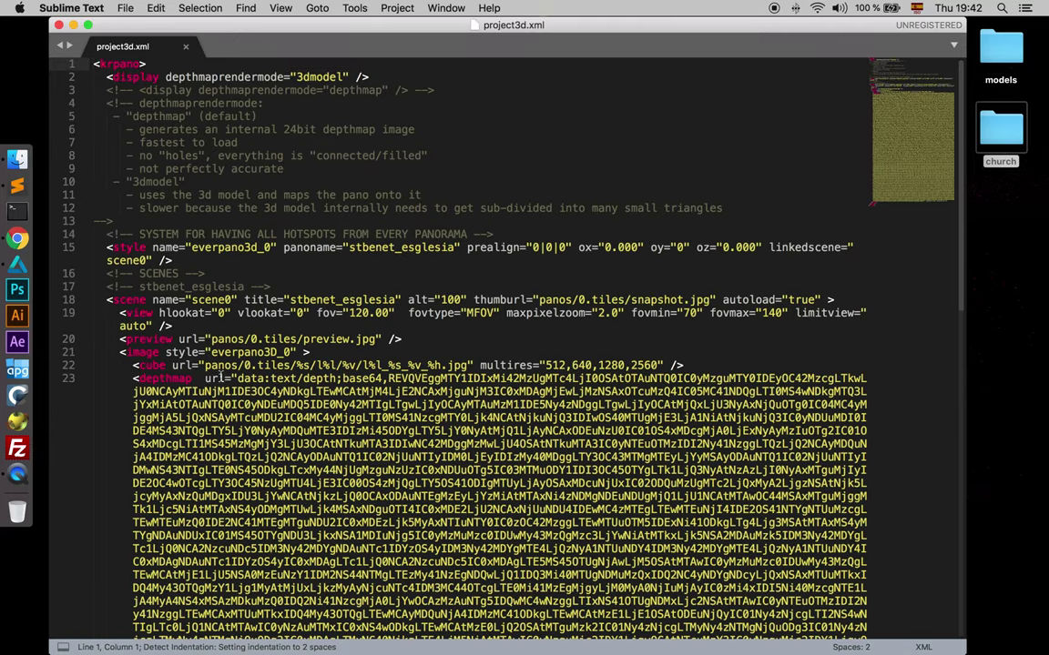
Select the <depthmap tag and its url attribute on line 23 of project3d.xml.
{"action": "double_click", "coordinate": [164, 378]}
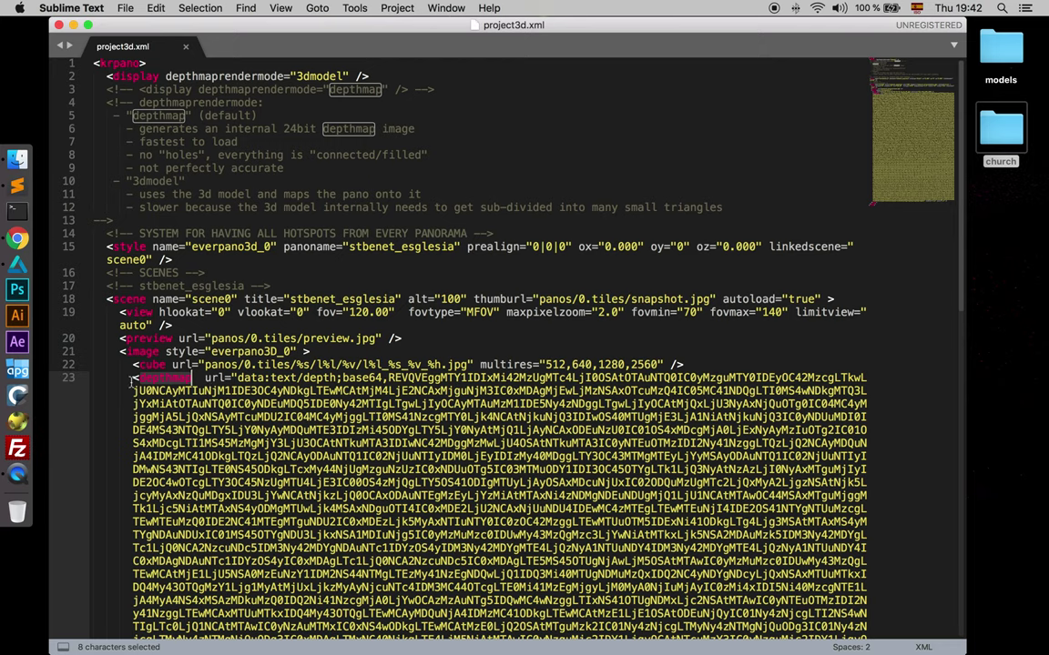
{"action": "left_click_drag", "start_coordinate": [134, 380], "coordinate": [196, 381]}
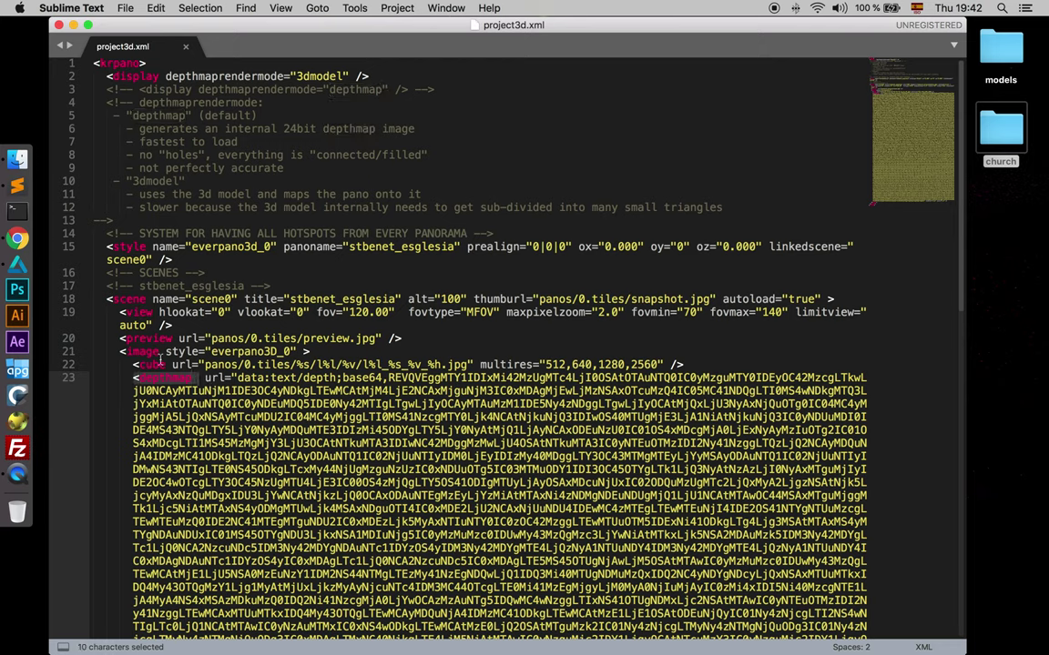
{"action": "left_click_drag", "start_coordinate": [204, 378], "coordinate": [223, 378]}
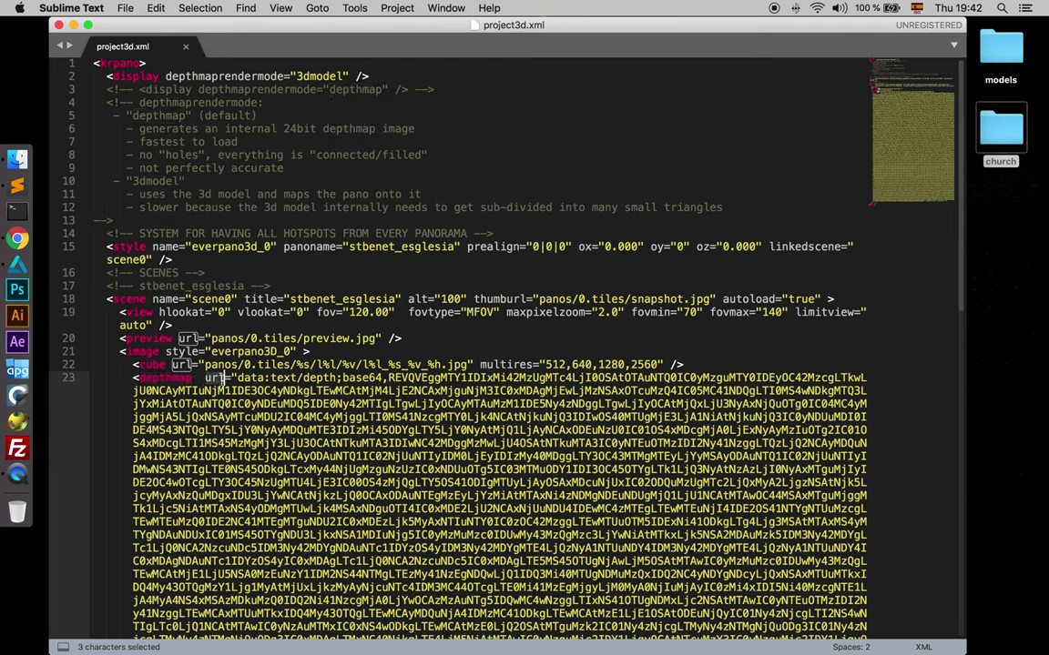
{"action": "left_click", "coordinate": [235, 377]}
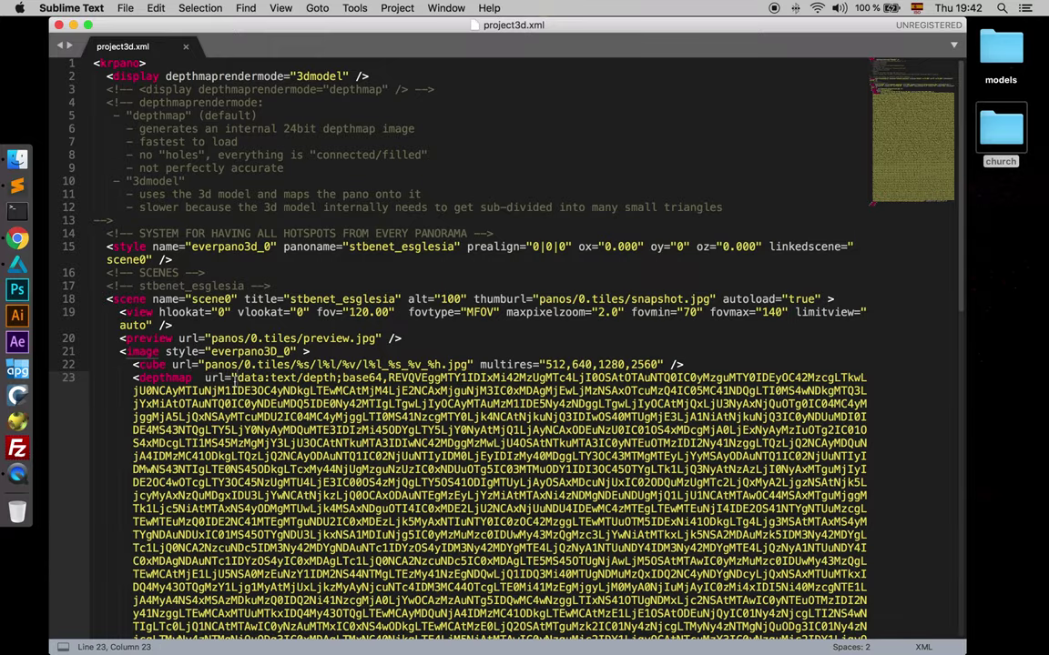
Scroll through the long data:text/depth;base64 depthmap string in project3d.xml.
{"action": "scroll", "coordinate": [235, 377], "scroll_direction": "down", "scroll_amount": 15}
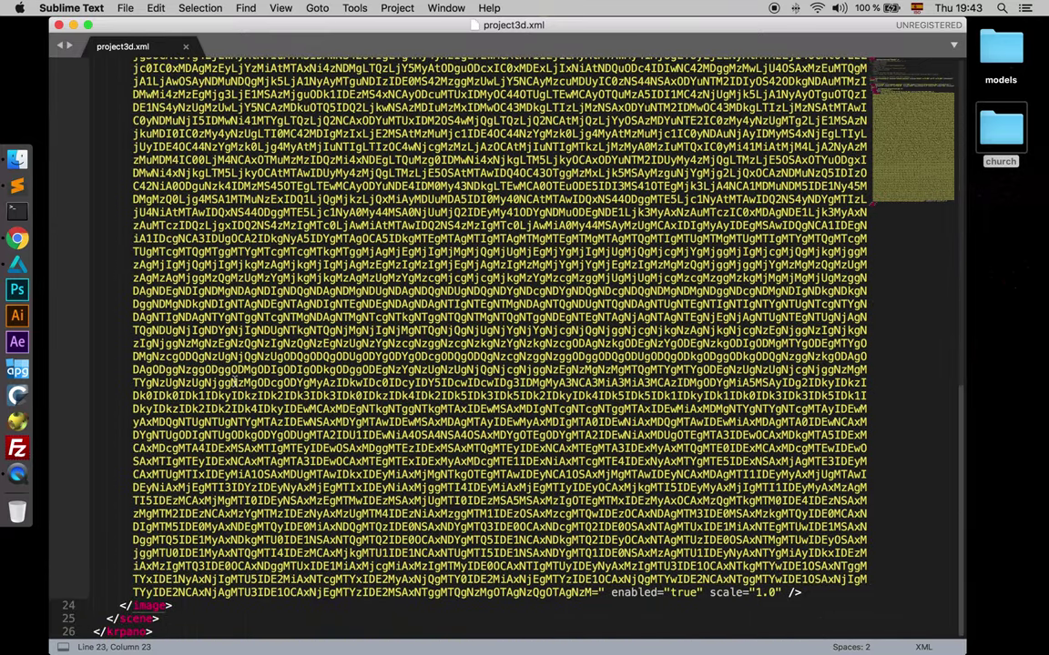
{"action": "scroll", "coordinate": [214, 346], "scroll_direction": "up", "scroll_amount": 15}
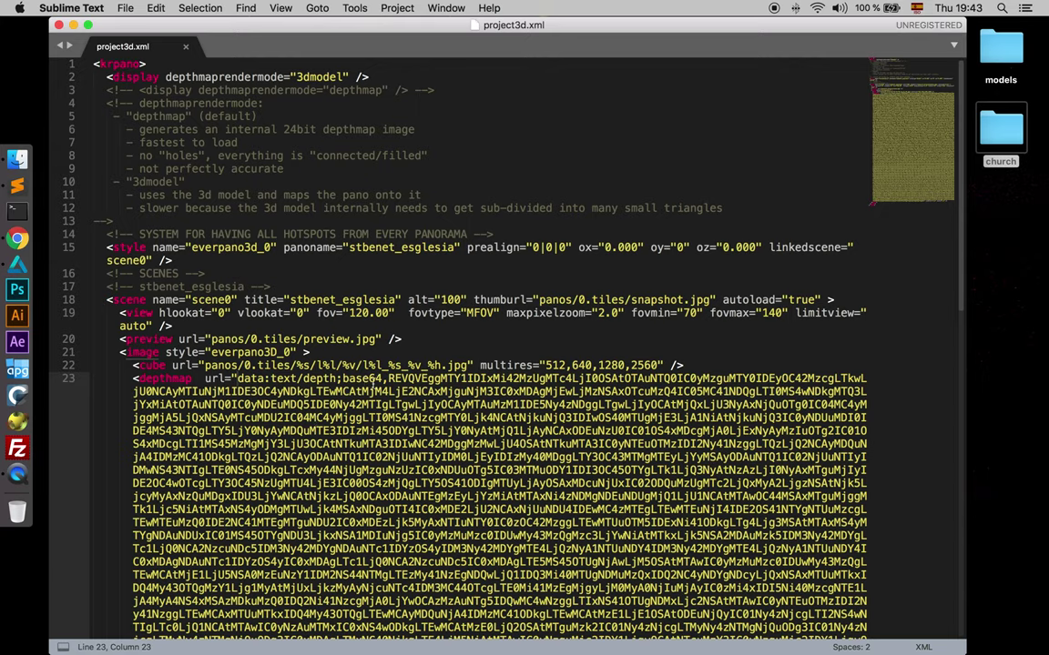
{"action": "scroll", "coordinate": [387, 379], "scroll_direction": "down", "scroll_amount": 15}
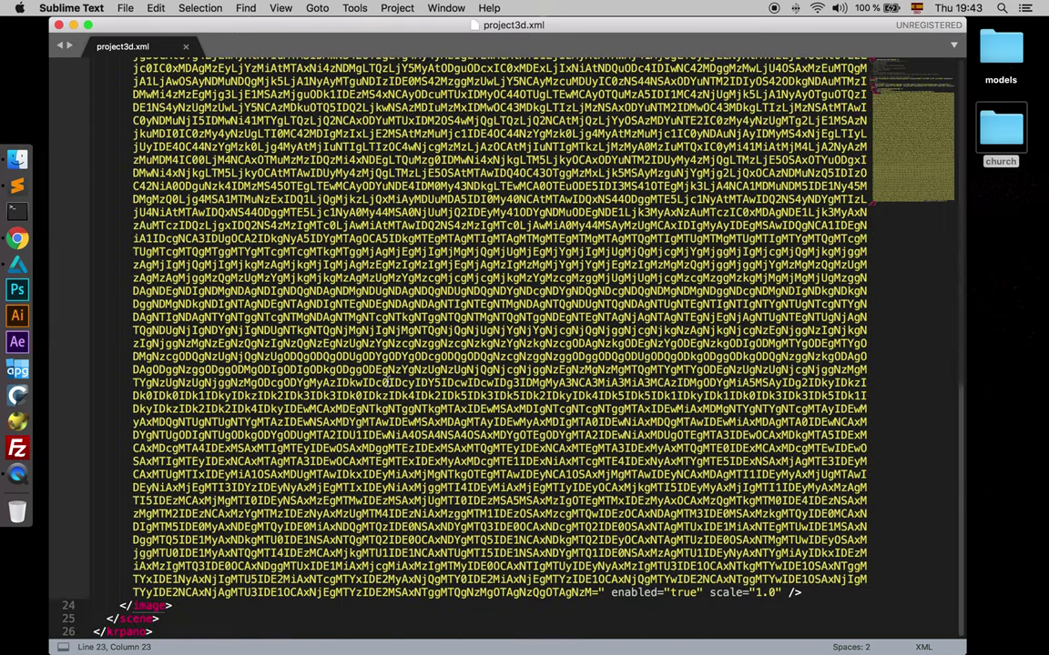
{"action": "left_click_drag", "start_coordinate": [593, 594], "coordinate": [599, 594]}
{"action": "scroll", "coordinate": [592, 583], "scroll_direction": "up", "scroll_amount": 15}
{"action": "scroll", "coordinate": [592, 572], "scroll_direction": "down", "scroll_amount": 5}
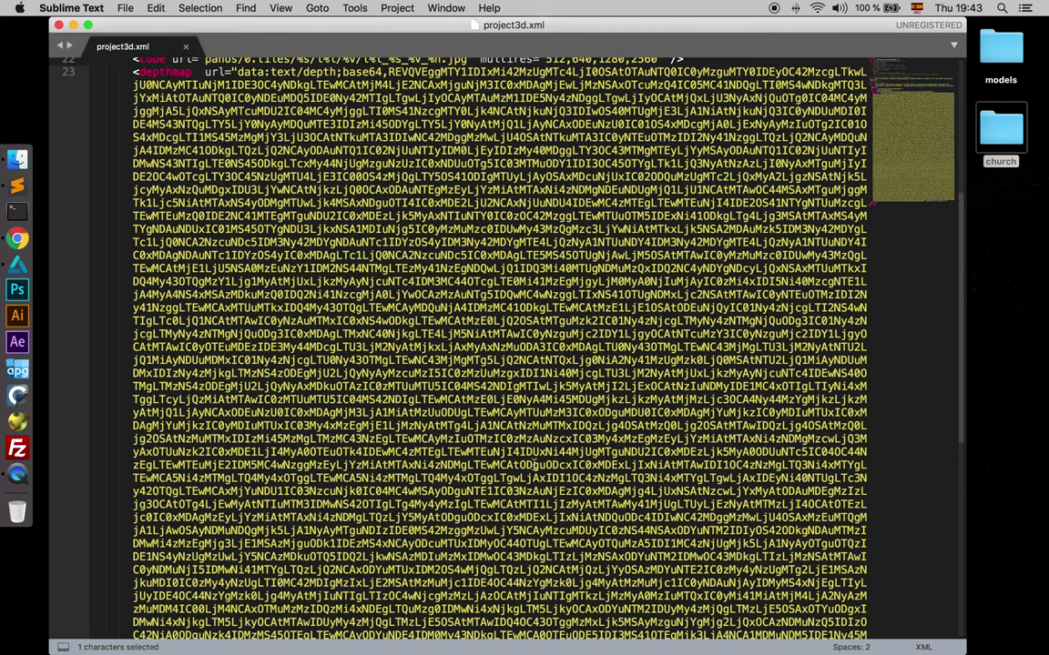
{"action": "scroll", "coordinate": [534, 465], "scroll_direction": "down", "scroll_amount": 8}
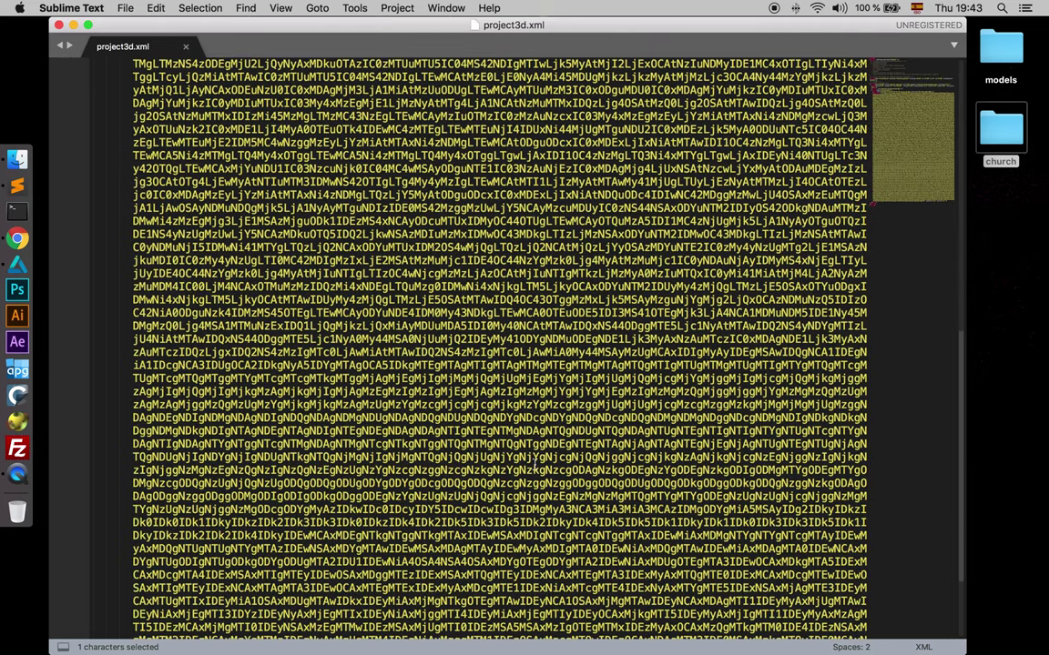
{"action": "scroll", "coordinate": [536, 461], "scroll_direction": "down", "scroll_amount": 3}
{"action": "scroll", "coordinate": [501, 346], "scroll_direction": "up", "scroll_amount": 20}
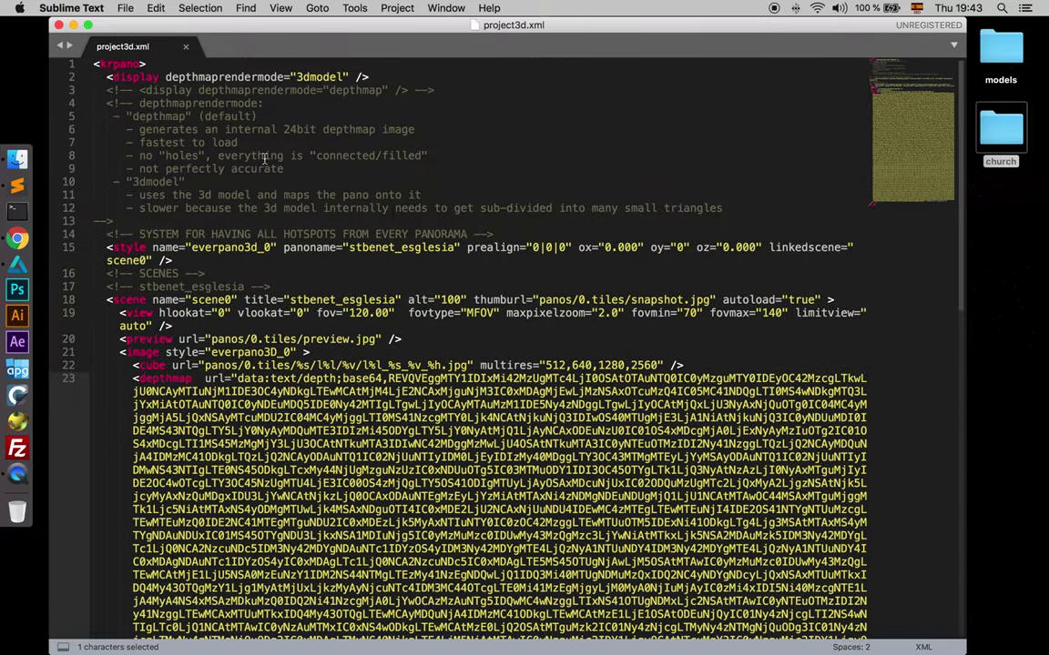
{"action": "scroll", "coordinate": [283, 330], "scroll_direction": "down", "scroll_amount": 1}
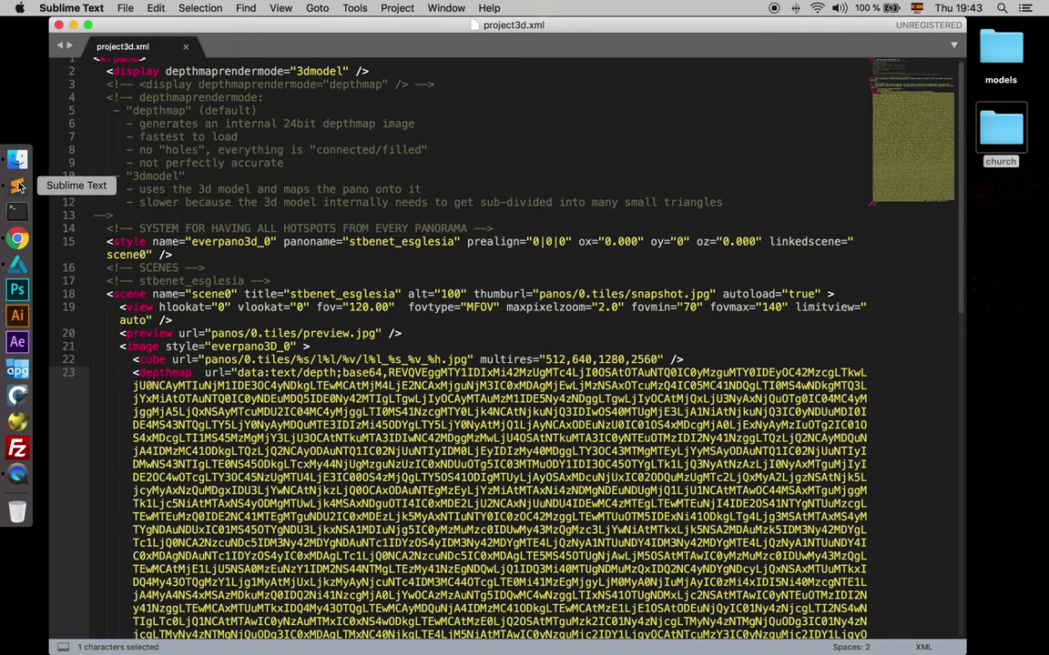
Re-render the church project from Render Project with Encrypt turned on.
{"action": "left_click", "coordinate": [15, 265]}
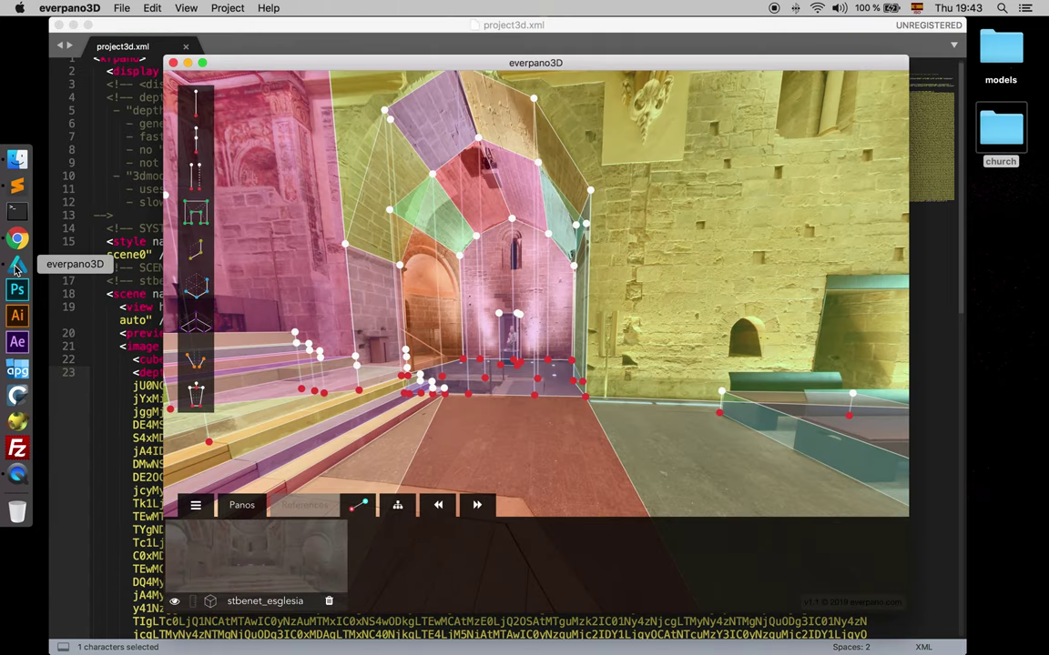
{"action": "left_click", "coordinate": [225, 9]}
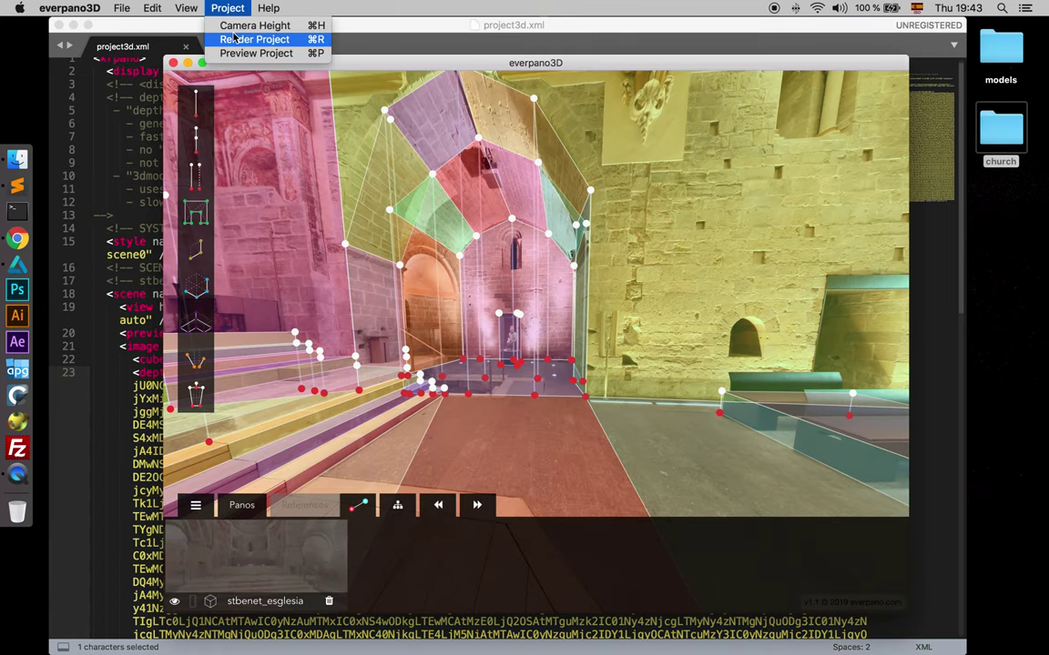
{"action": "left_click", "coordinate": [235, 39]}
{"action": "left_click", "coordinate": [568, 343]}
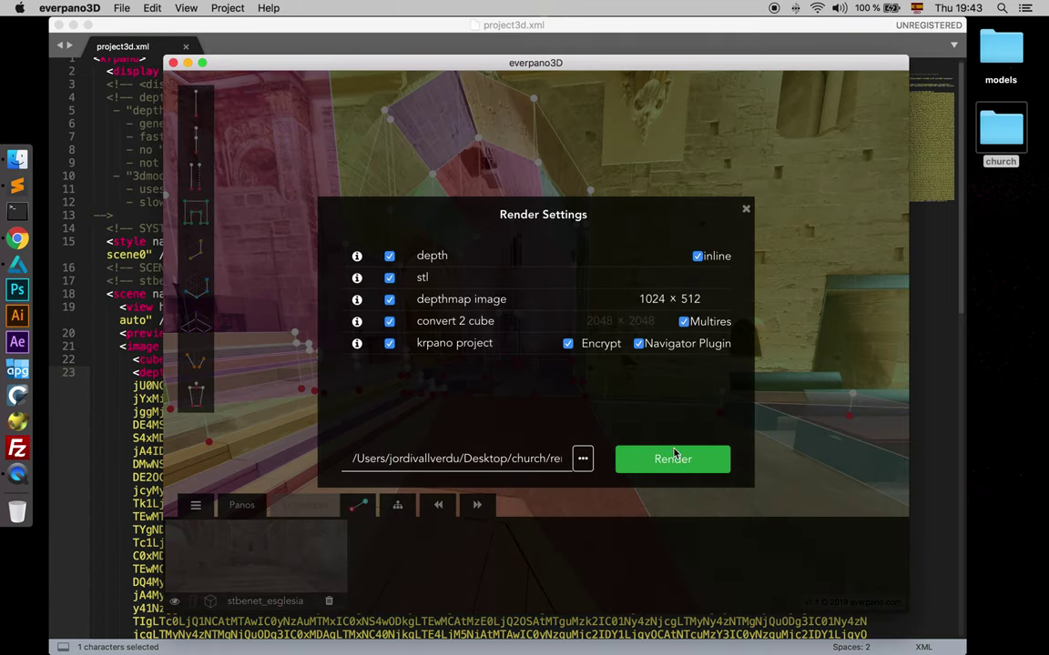
{"action": "left_click", "coordinate": [690, 464]}
{"action": "left_click", "coordinate": [663, 439]}
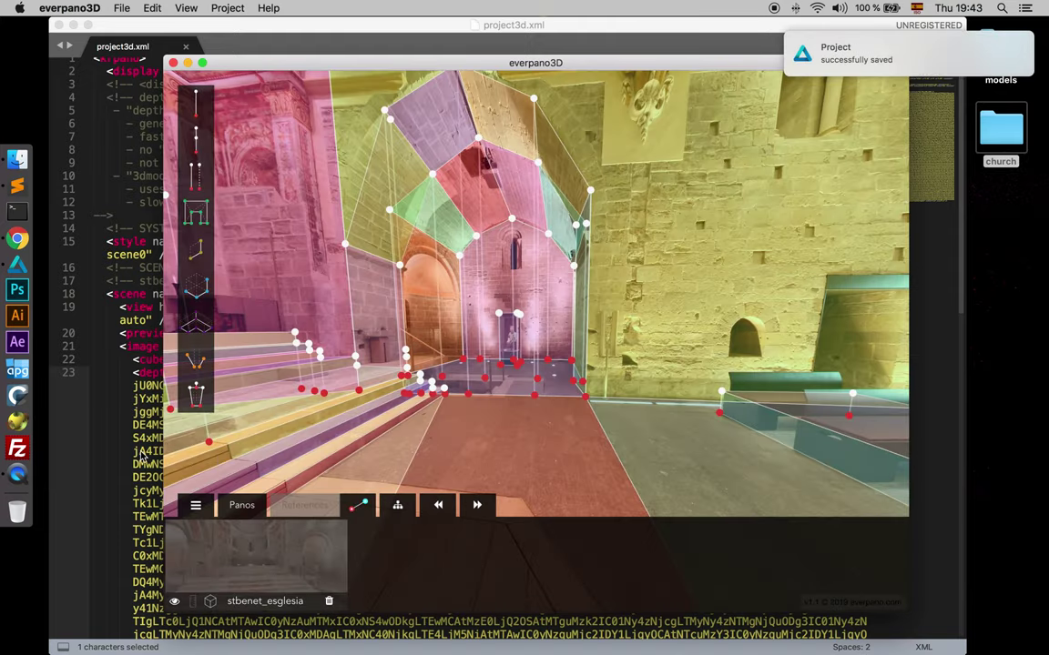
Review the encrypted CDATA block in project3d.xml, then close Sublime Text.
{"action": "left_click", "coordinate": [129, 414]}
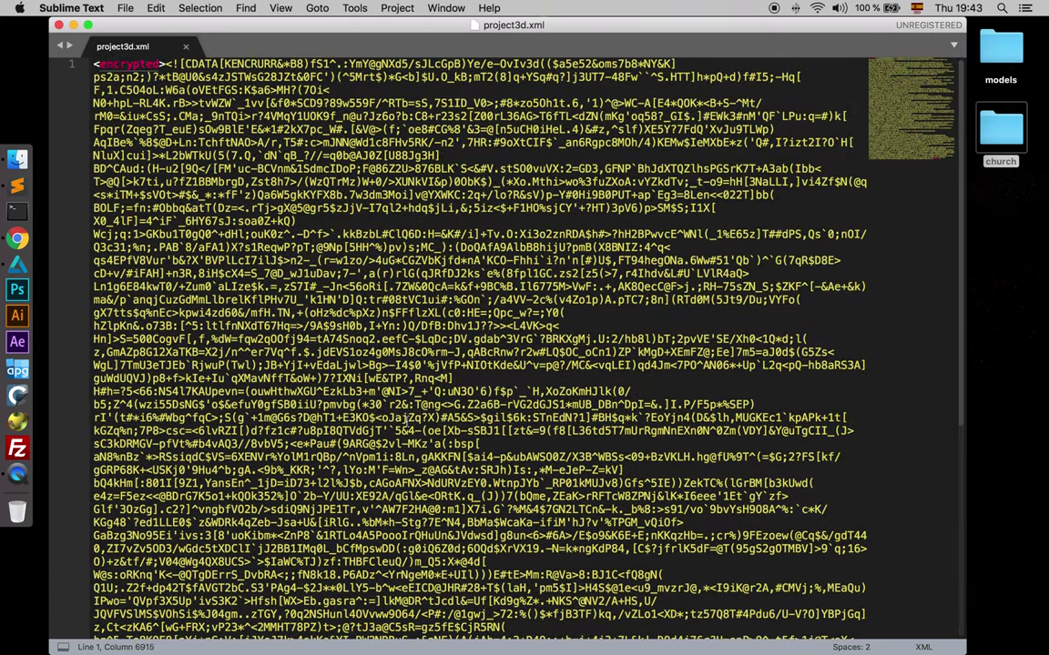
{"action": "scroll", "coordinate": [411, 349], "scroll_direction": "down", "scroll_amount": 5}
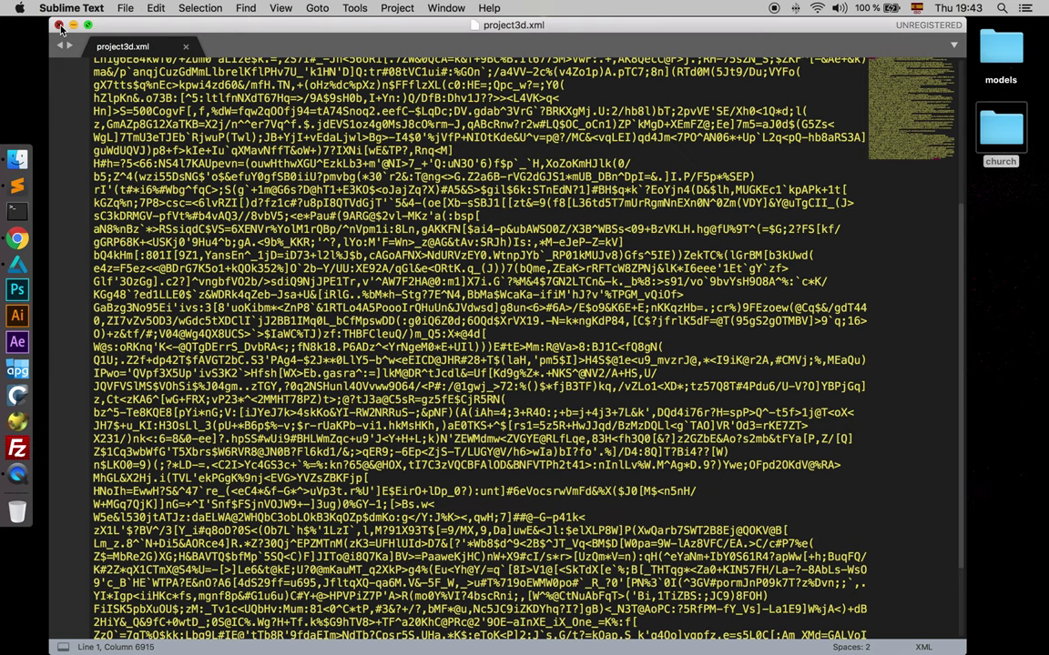
{"action": "left_click", "coordinate": [59, 26]}
{"action": "left_click", "coordinate": [597, 329]}
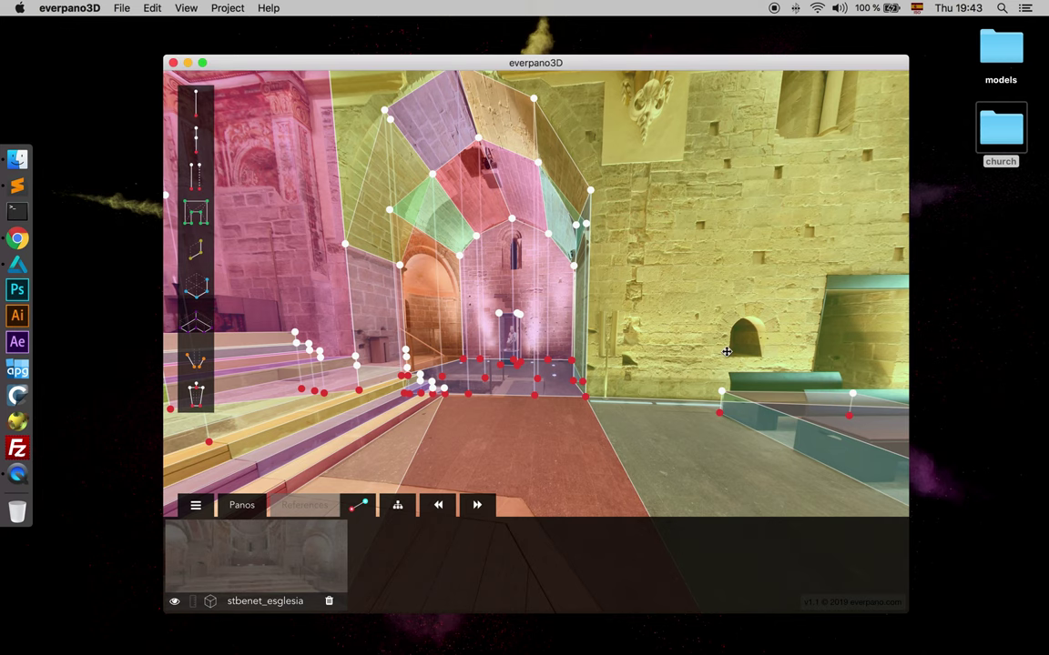
{"action": "left_click_drag", "start_coordinate": [727, 351], "coordinate": [800, 331]}
{"action": "left_click_drag", "start_coordinate": [513, 454], "coordinate": [609, 477]}
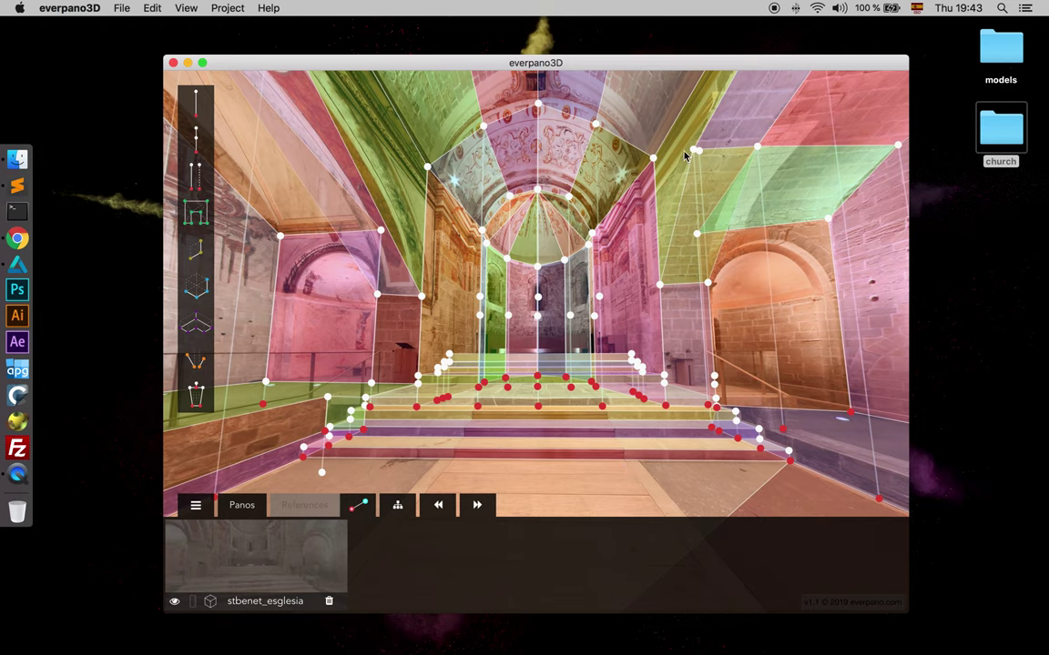
{"action": "left_click_drag", "start_coordinate": [524, 308], "coordinate": [410, 325]}
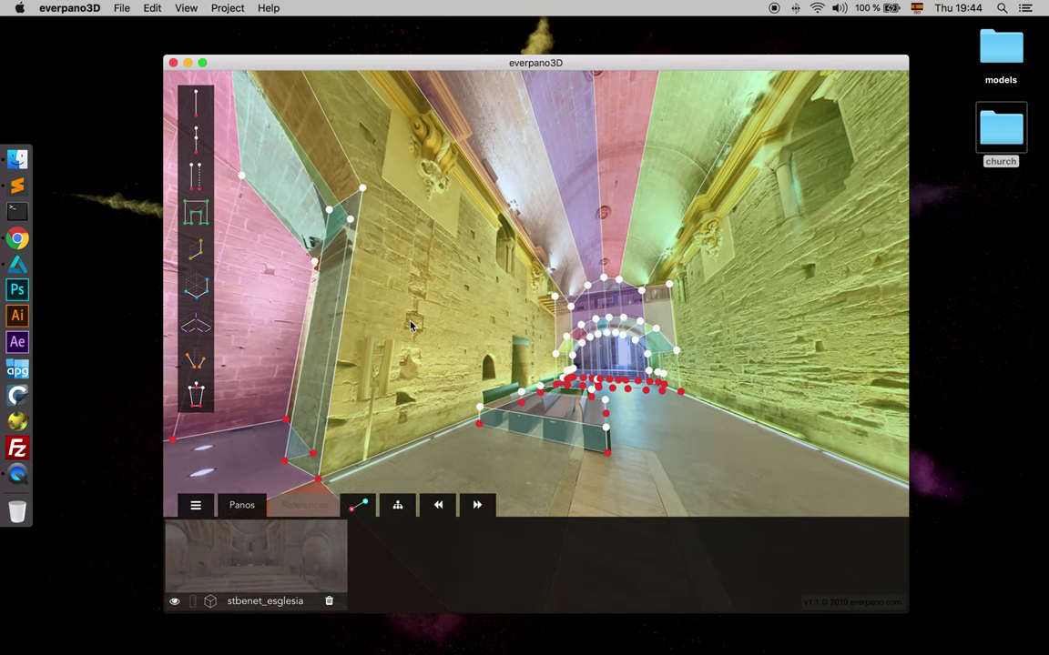
{"action": "left_click_drag", "start_coordinate": [418, 320], "coordinate": [674, 264]}
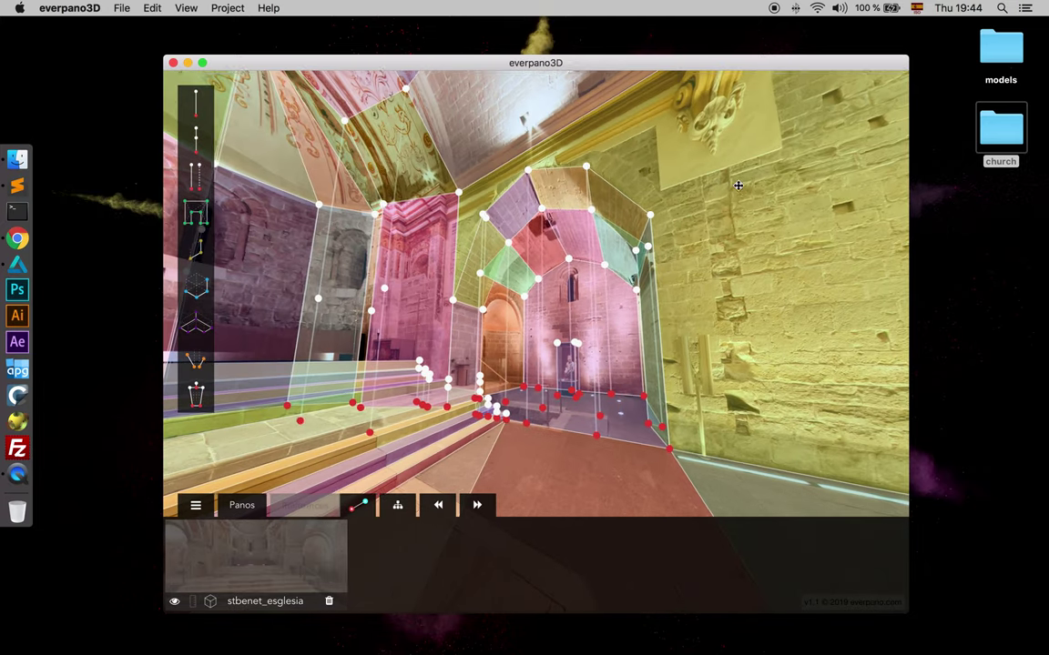
{"action": "left_click_drag", "start_coordinate": [740, 182], "coordinate": [440, 209]}
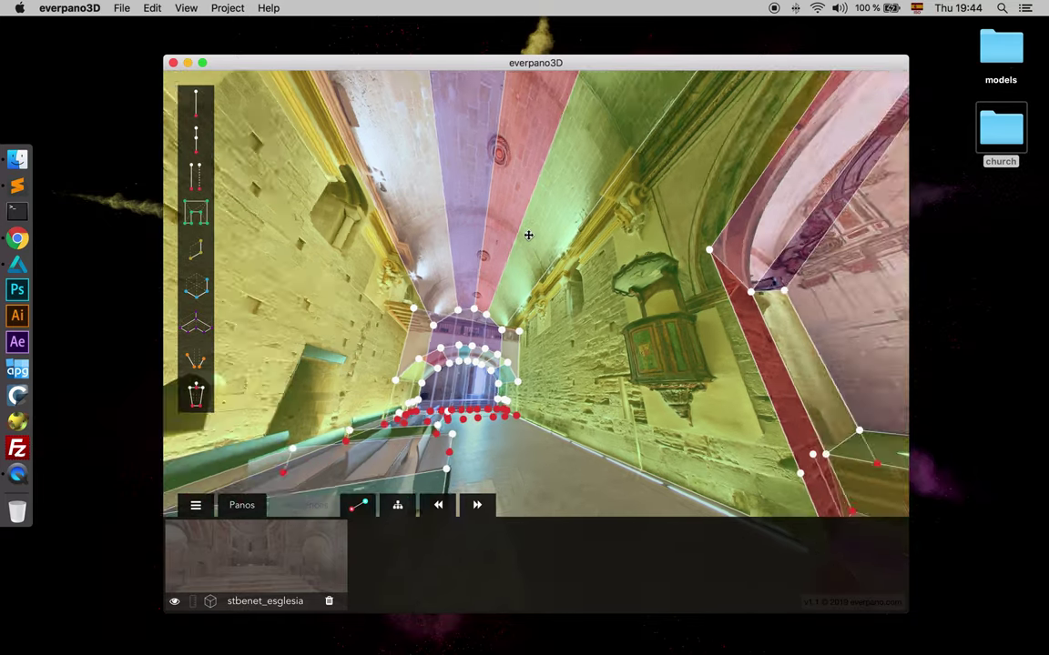
{"action": "left_click_drag", "start_coordinate": [527, 234], "coordinate": [547, 198]}
{"action": "left_click_drag", "start_coordinate": [644, 209], "coordinate": [453, 260]}
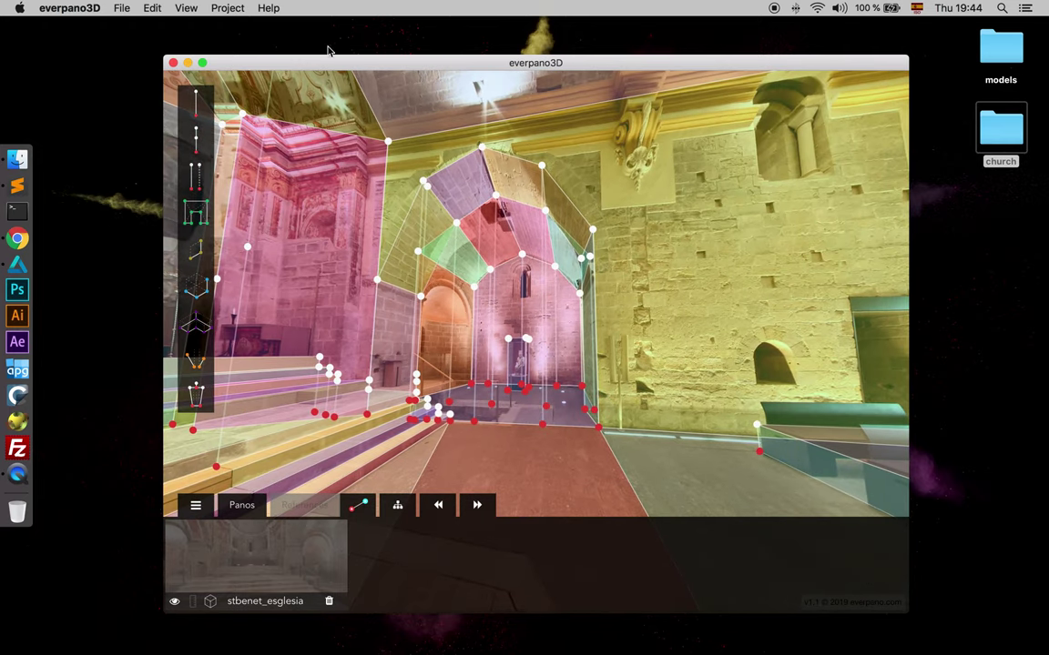
Open Render Settings again and close it without rendering.
{"action": "left_click", "coordinate": [226, 9]}
{"action": "left_click", "coordinate": [246, 39]}
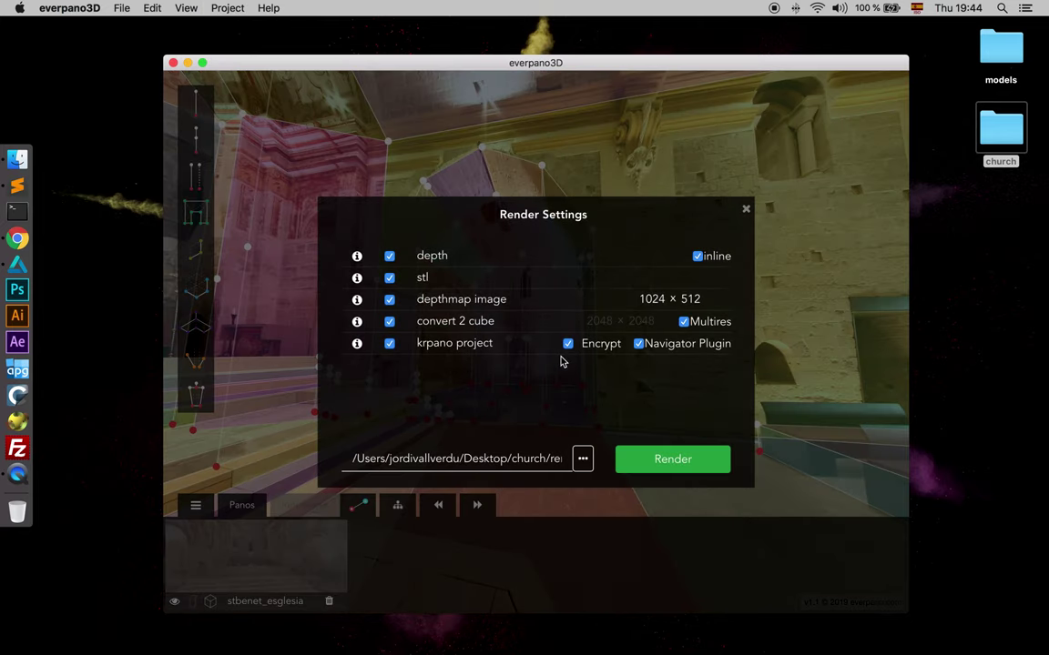
{"action": "left_click", "coordinate": [746, 213]}
Close the preview window and launch testingserver_macos from the render folder.
{"action": "left_click_drag", "start_coordinate": [426, 67], "coordinate": [391, 251]}
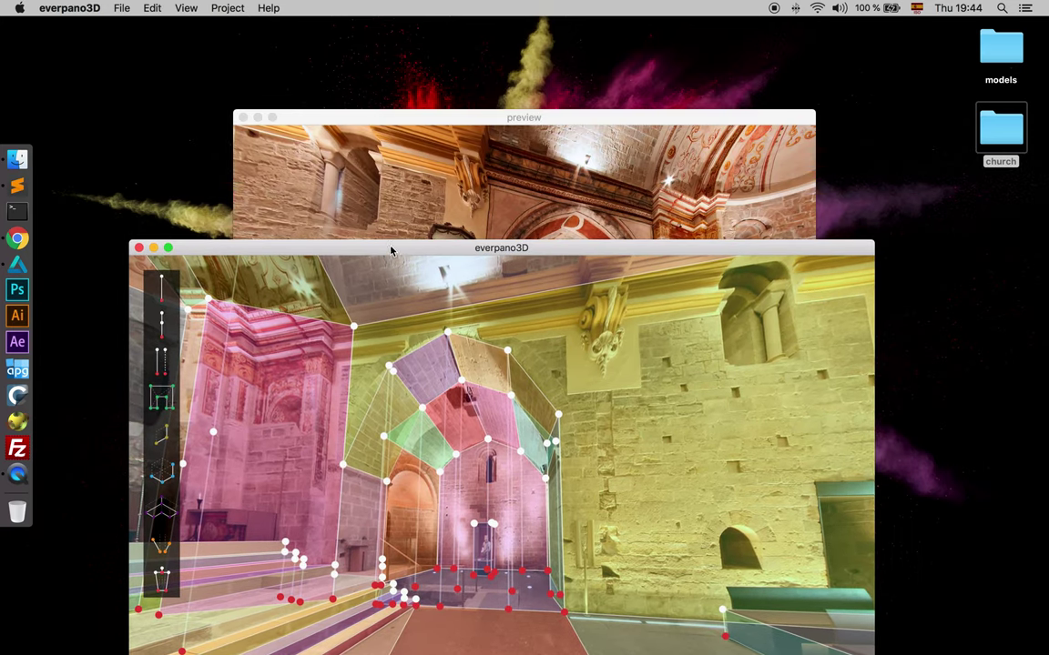
{"action": "left_click", "coordinate": [400, 146]}
{"action": "left_click", "coordinate": [243, 118]}
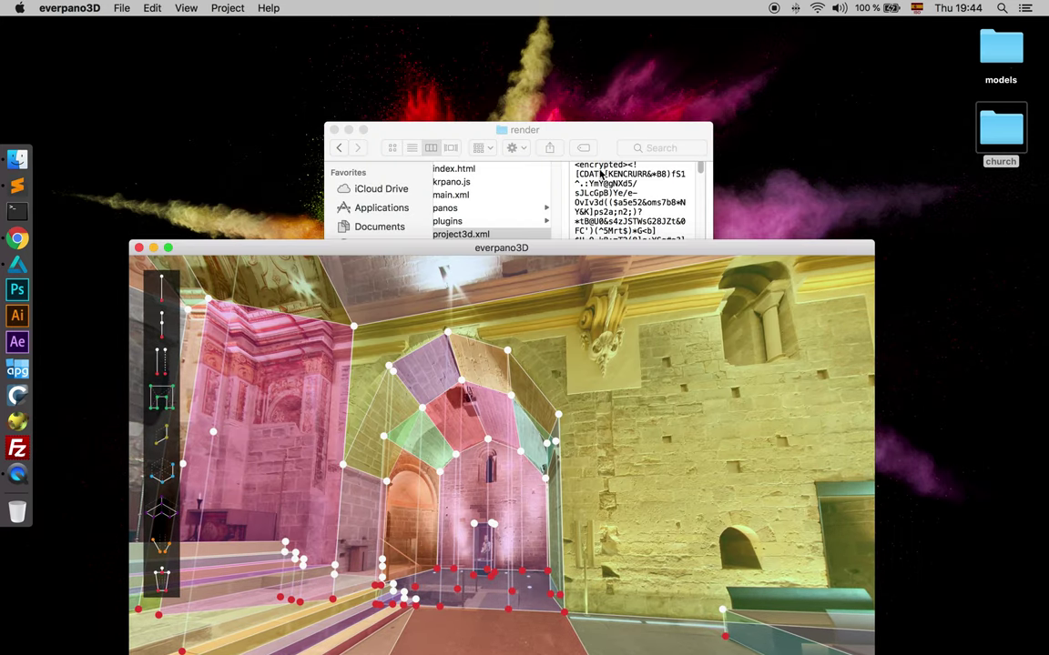
{"action": "left_click", "coordinate": [576, 138]}
{"action": "double_click", "coordinate": [492, 248]}
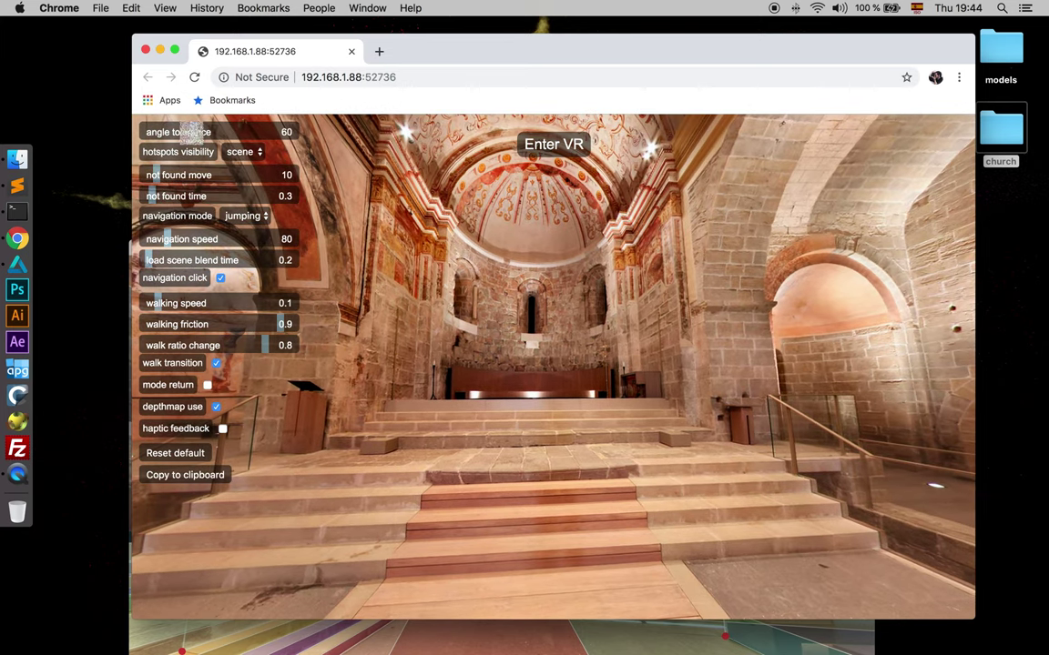
Walk the church tour down the nave, past the benches and side chapel, to the apse steps.
{"action": "left_click_drag", "start_coordinate": [471, 407], "coordinate": [441, 382]}
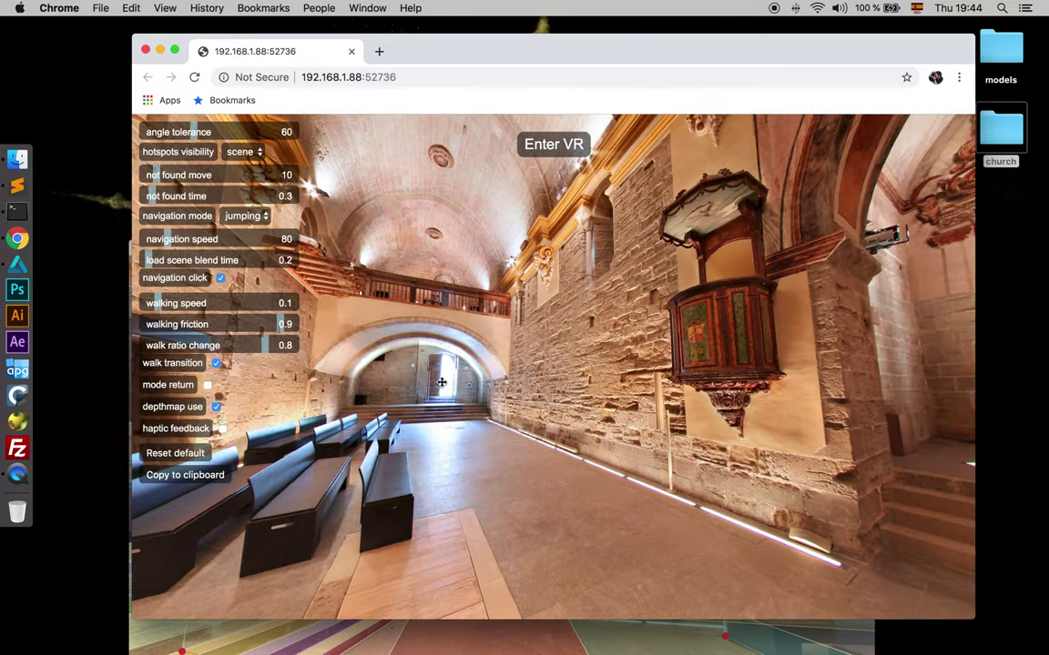
{"action": "left_click", "coordinate": [441, 383]}
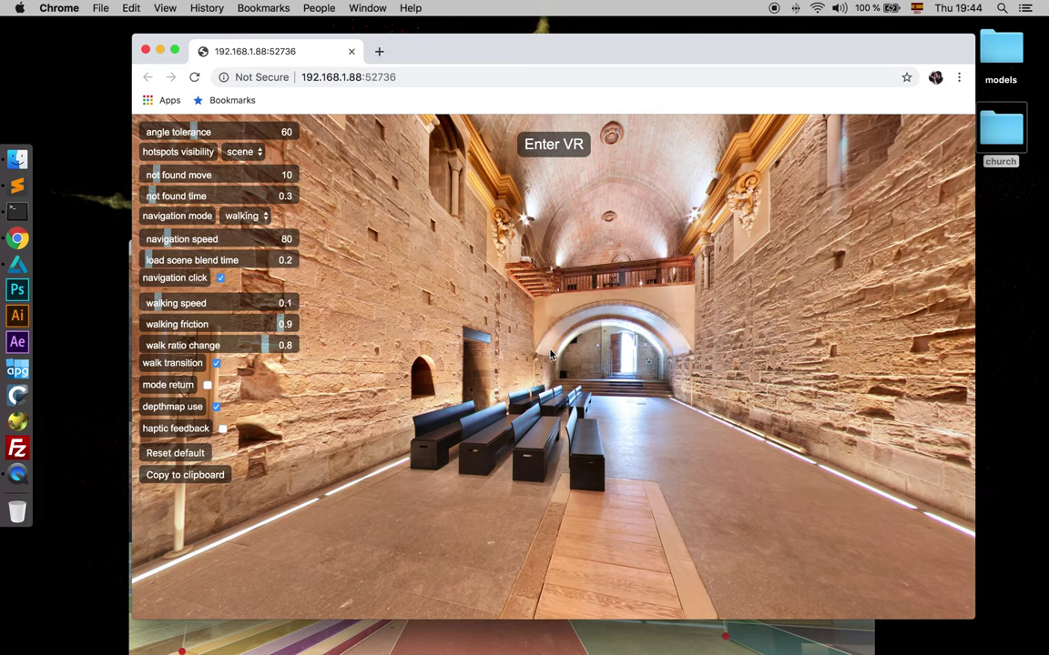
{"action": "left_click", "coordinate": [566, 355]}
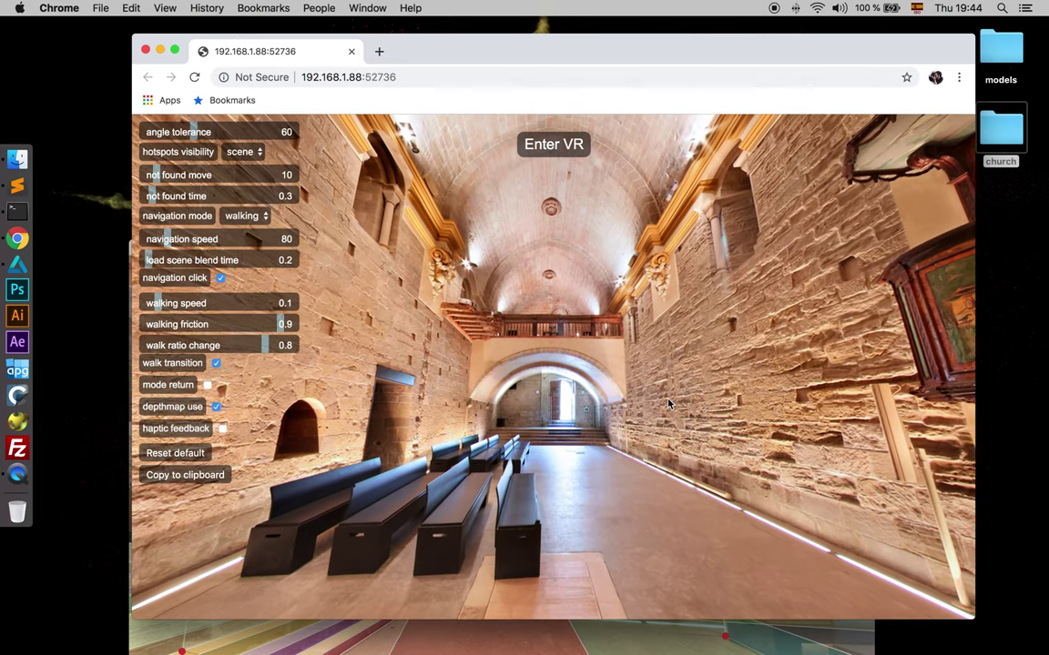
{"action": "left_click", "coordinate": [642, 398]}
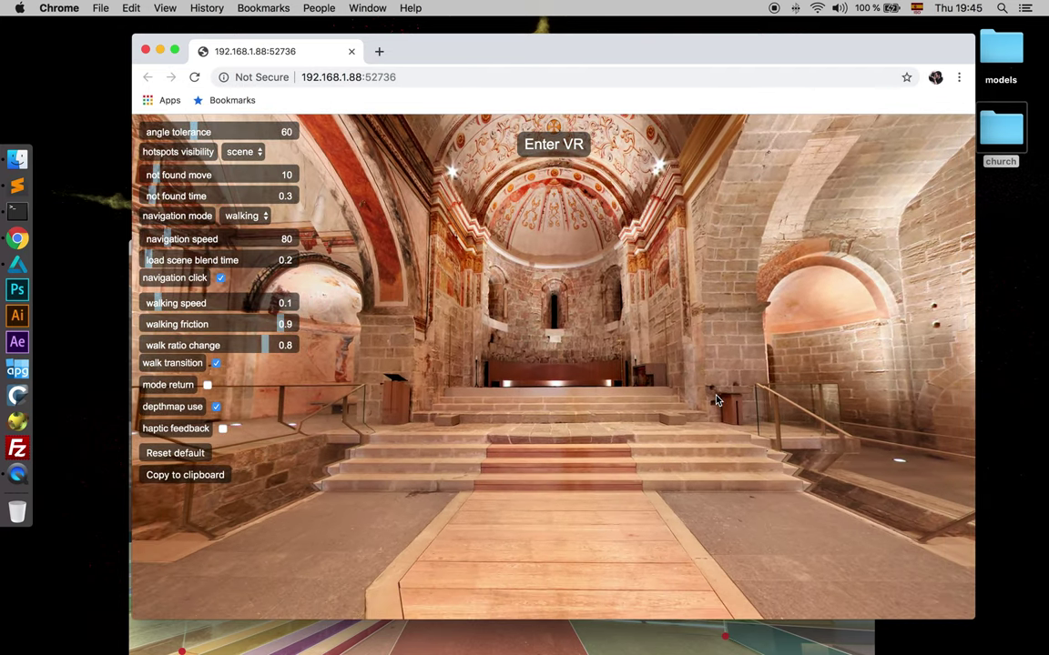
{"action": "left_click", "coordinate": [715, 400]}
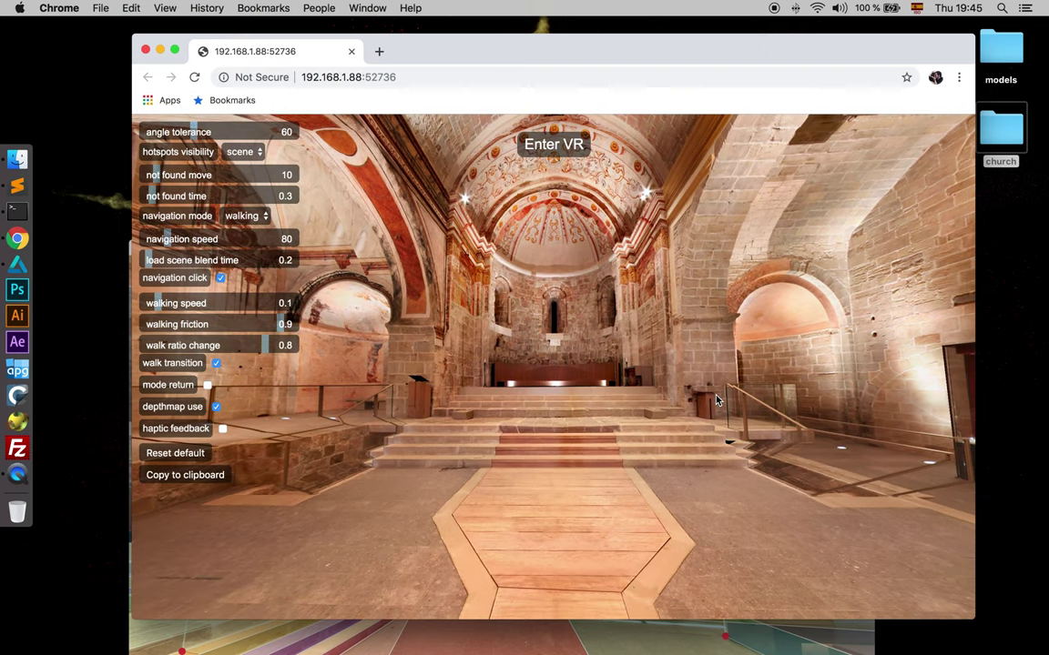